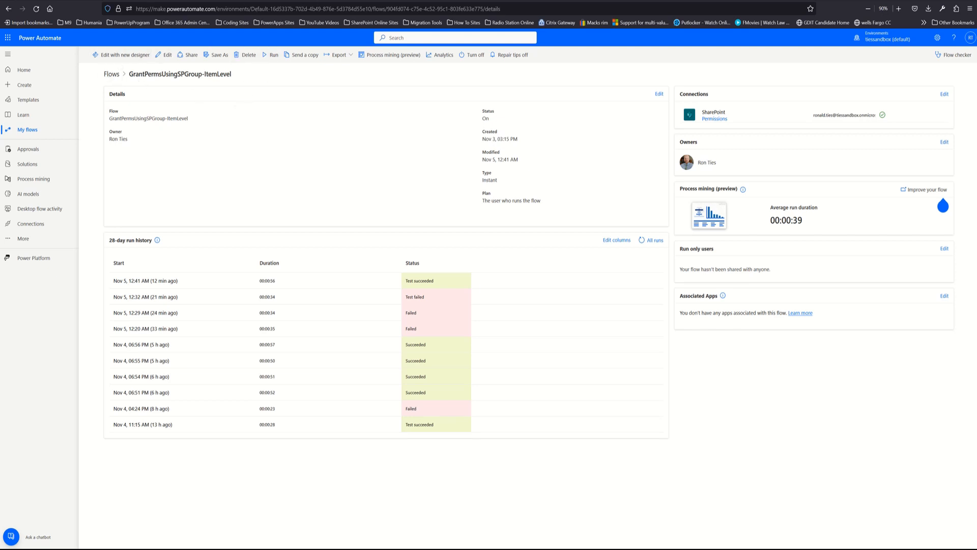
Open the GrantPermsUsingSPGroup-LibraryLevel and GrantPermsUsingSPGroup-ItemLevel flows for editing
key(ctrl+Tab)
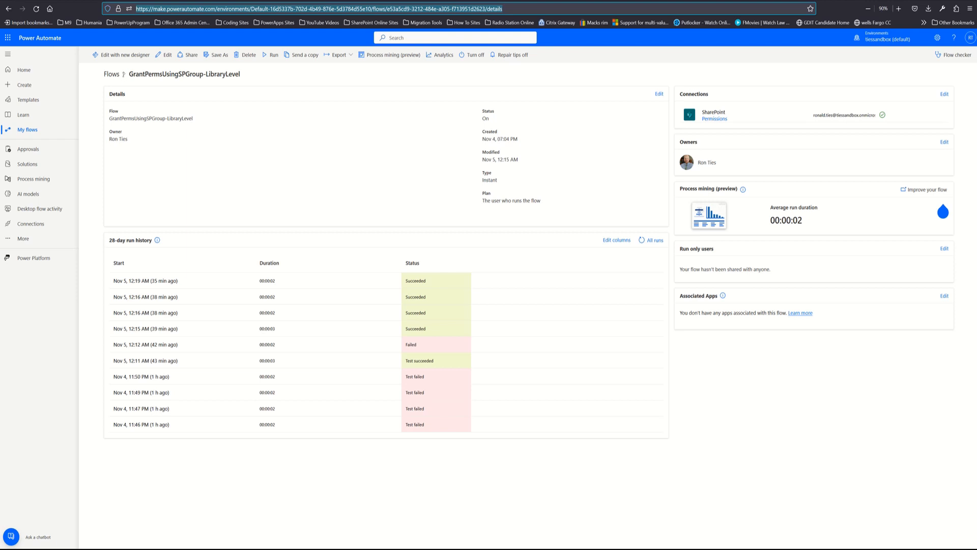
click(165, 56)
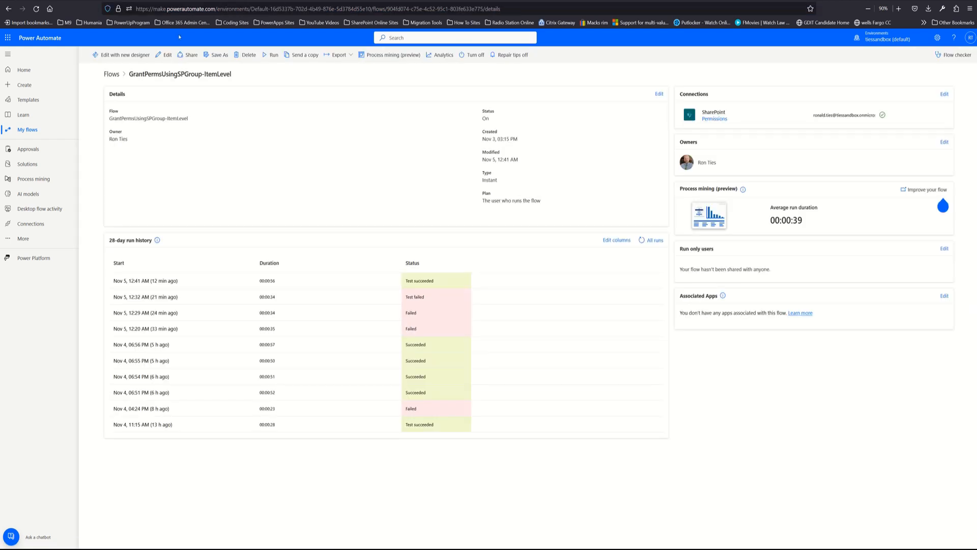
click(163, 54)
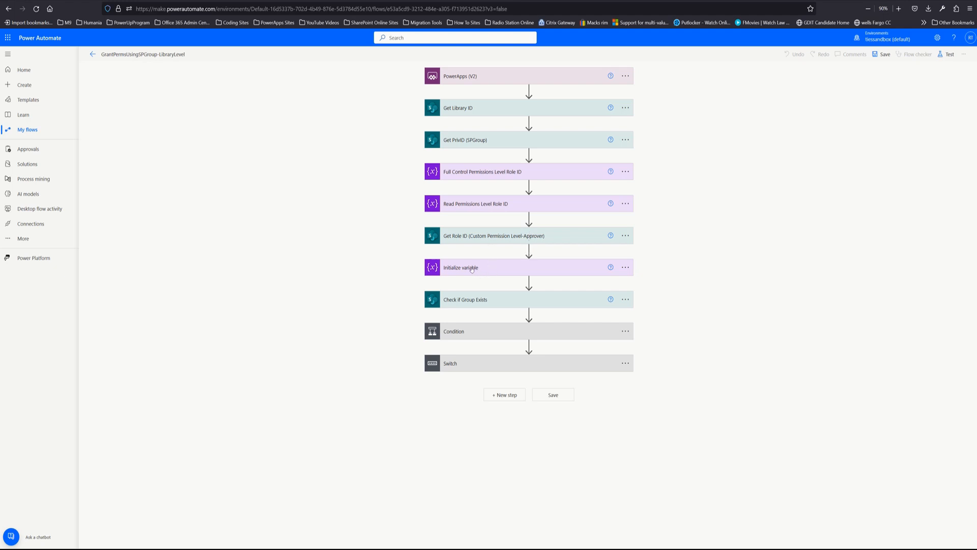
Rename the Initialize variable action in the library-level flow as "Custom Level Permission Role ID"
click(625, 267)
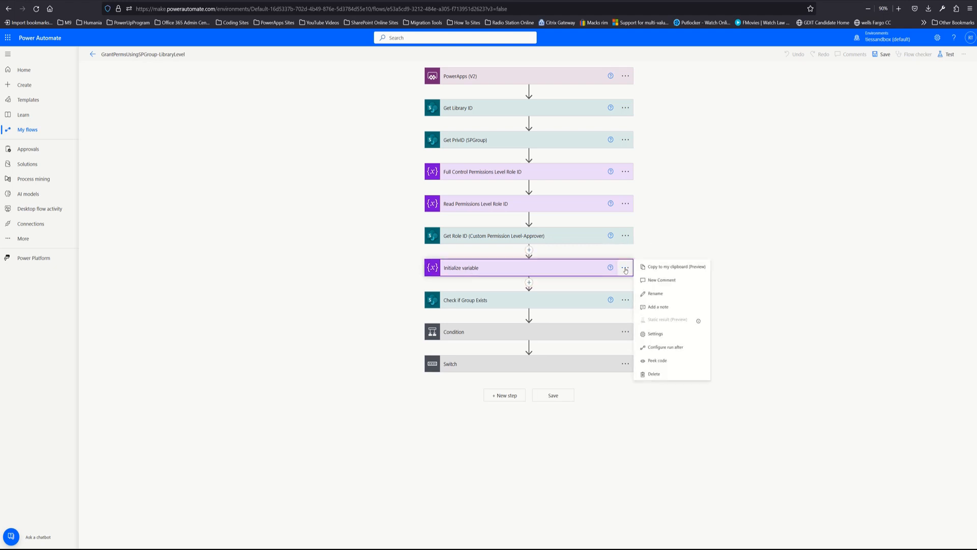
click(662, 293)
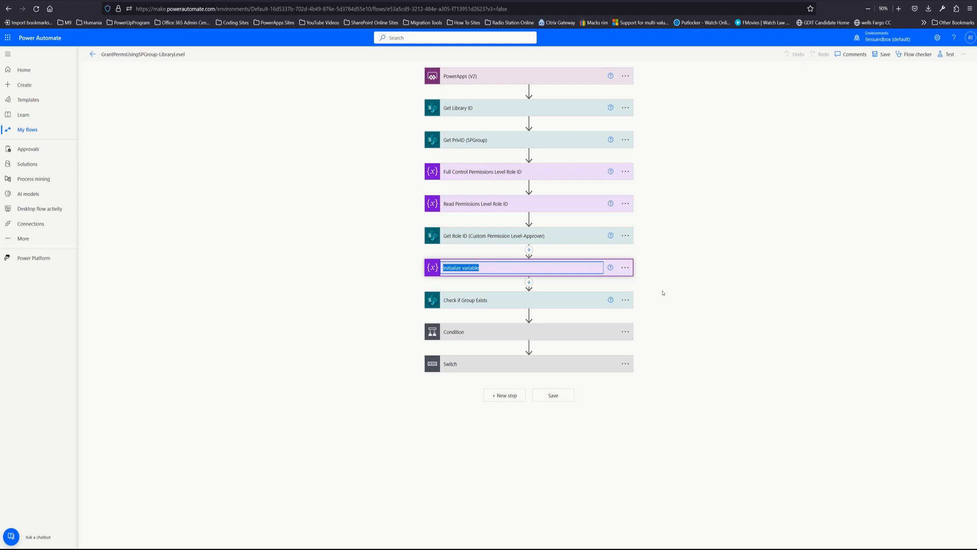
text(Custom Leve)
text(l Permission Role ID)
key(Return)
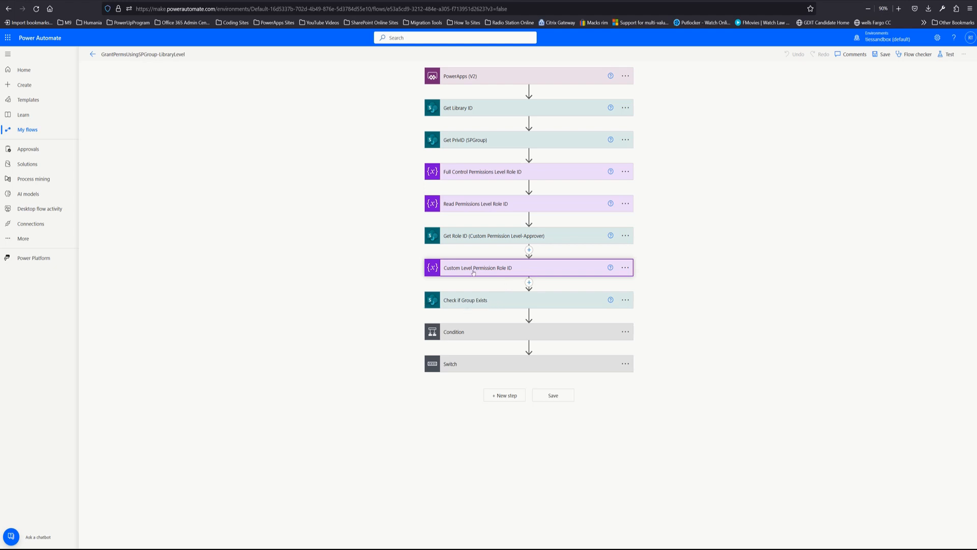
Examine the settings of Check if Group Exists, the Condition with its branches, and the Switch in the library-level flow
click(496, 305)
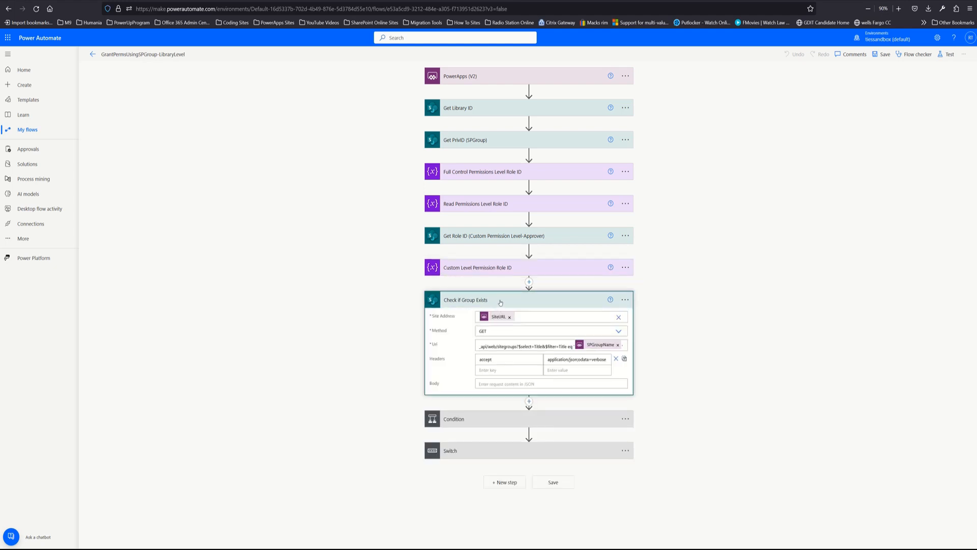
click(501, 302)
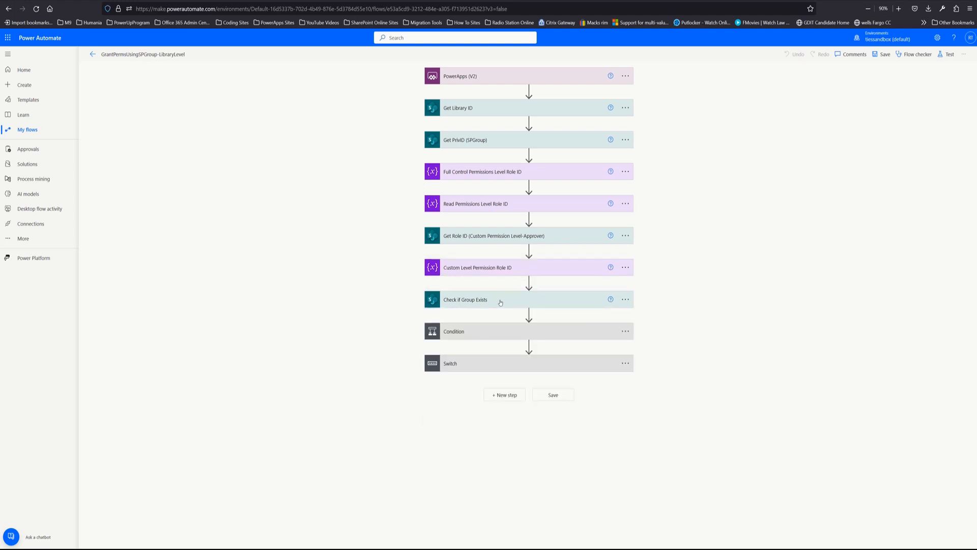
click(488, 332)
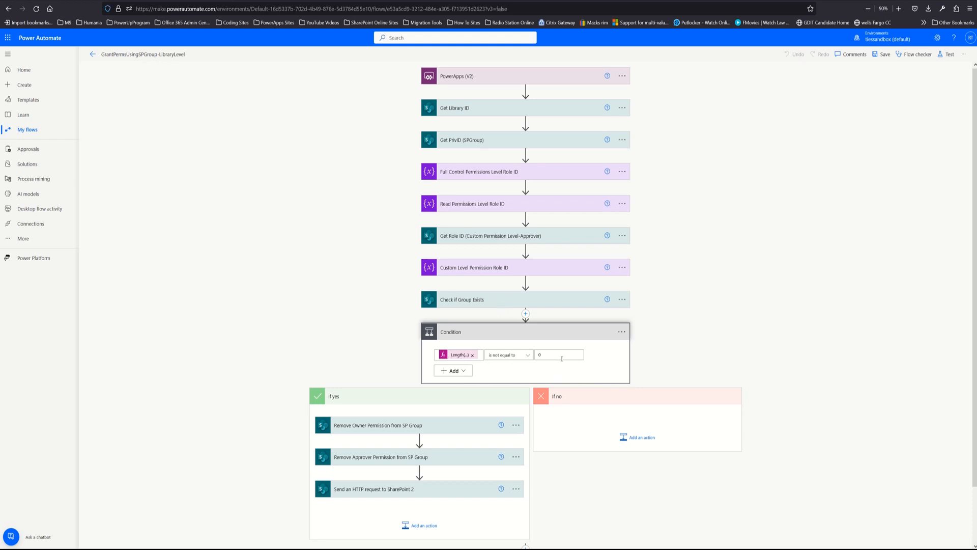
click(531, 300)
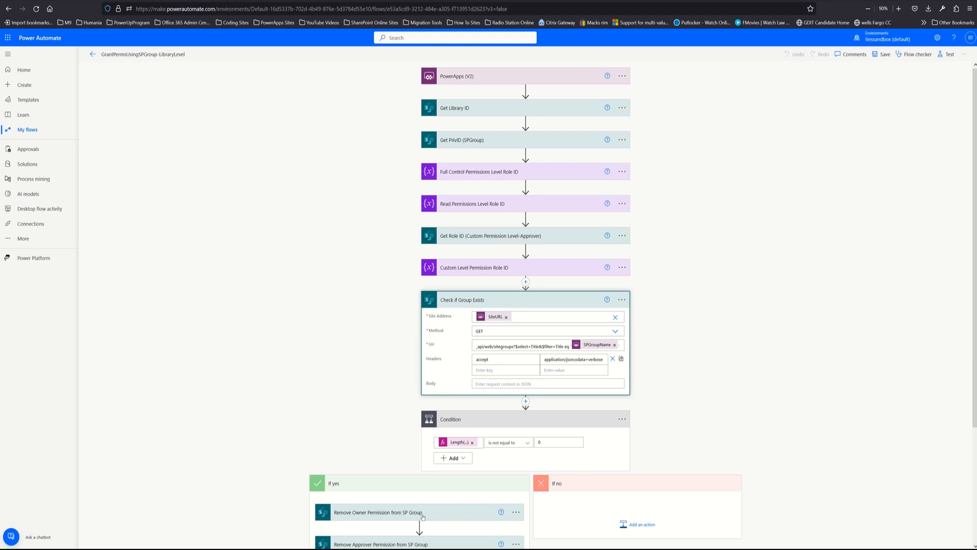
scroll(421, 515, down, 3)
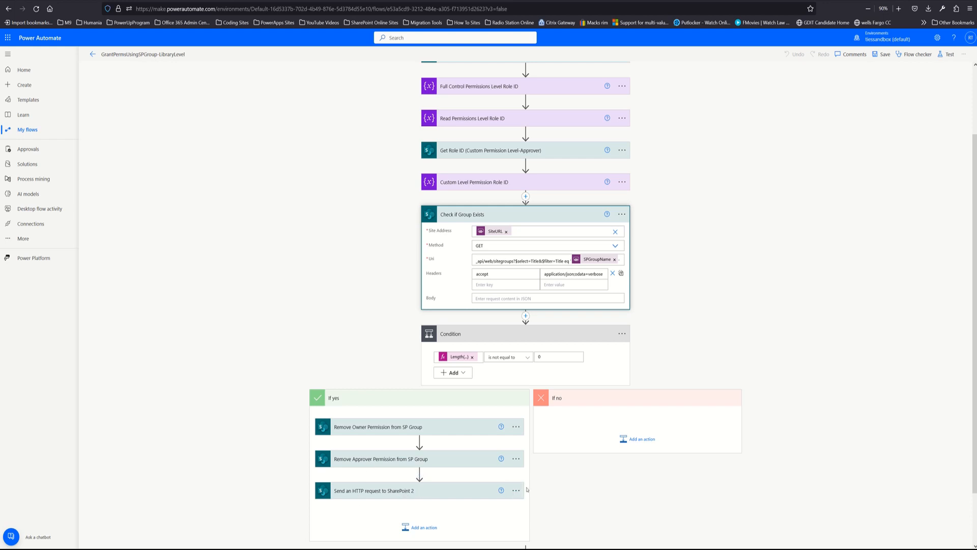
scroll(568, 511, down, 1)
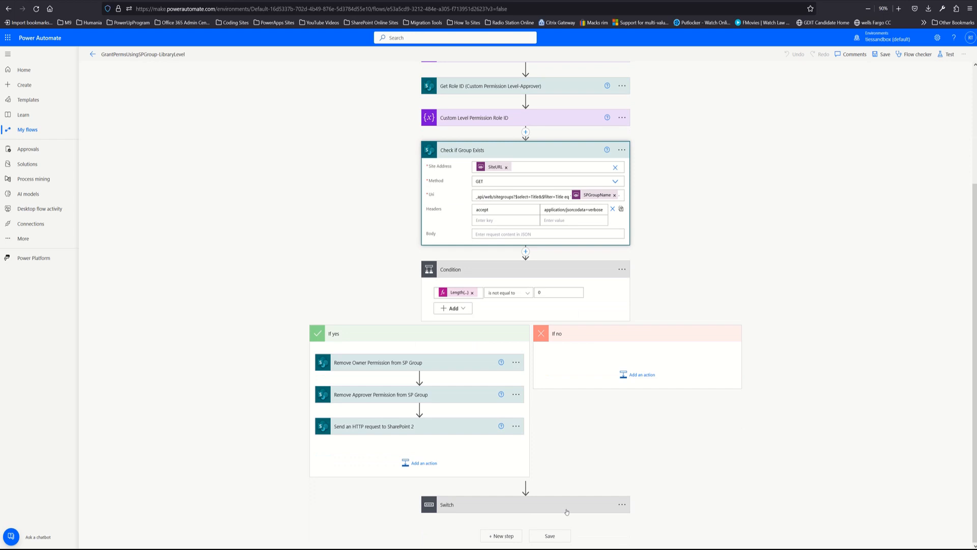
click(509, 506)
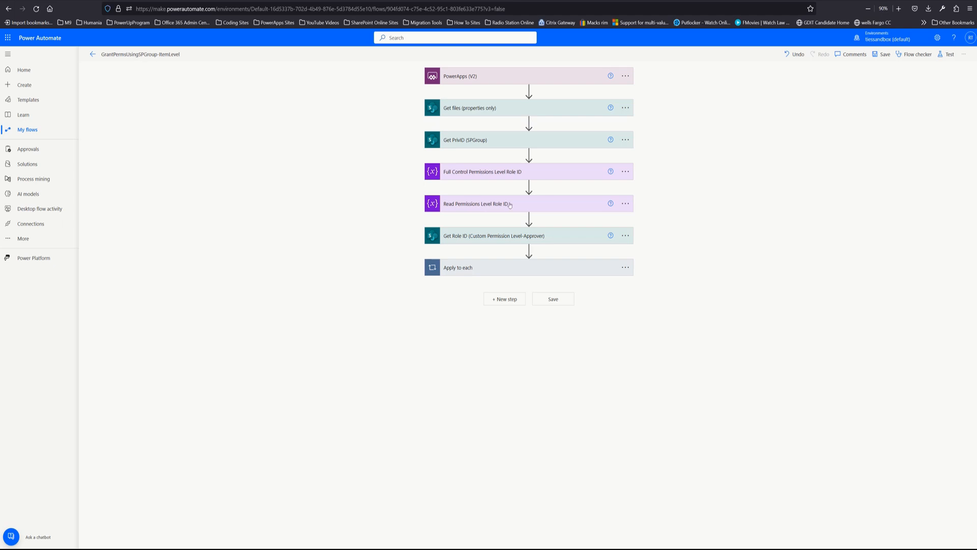
In the item-level flow, expand the Apply to each loop and examine its SharePoint HTTP request and Check if Group Exists actions
click(510, 268)
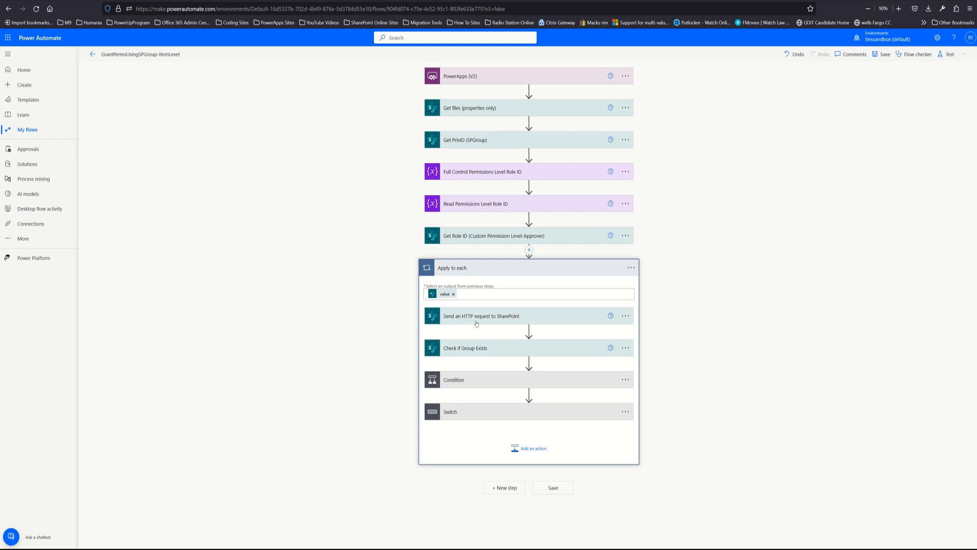
click(510, 322)
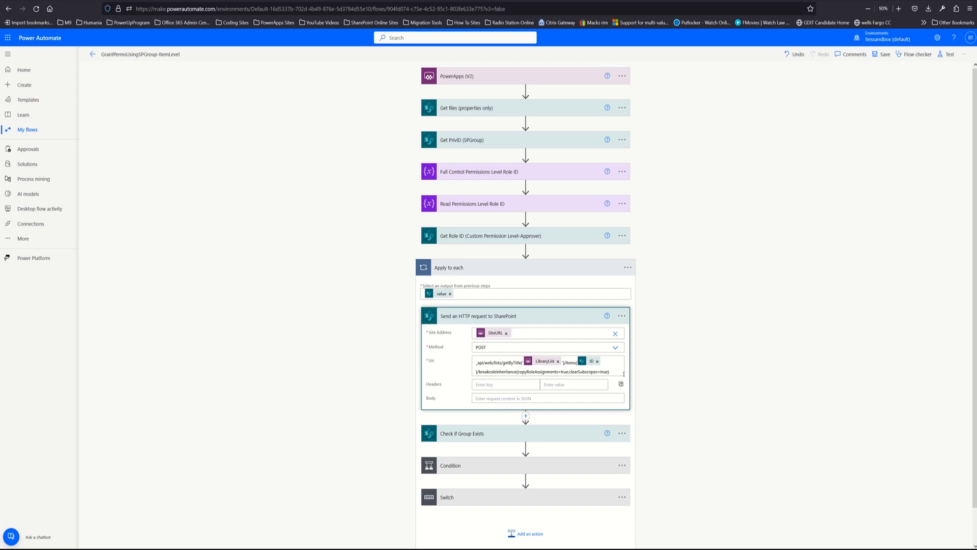
click(547, 435)
scroll(537, 478, down, 3)
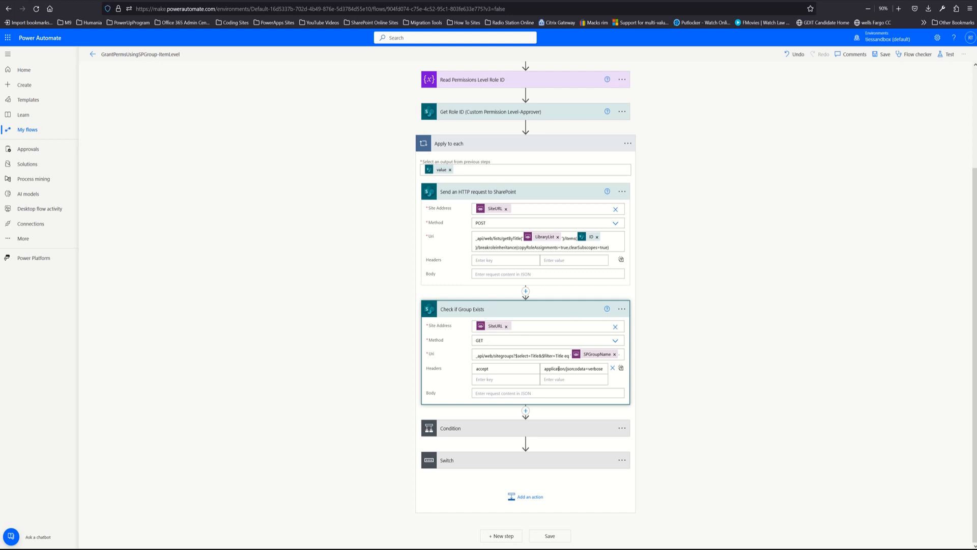
Expand the loop's Condition and Switch, and review the item-level flow's complete sequence of actions and access cases
click(510, 432)
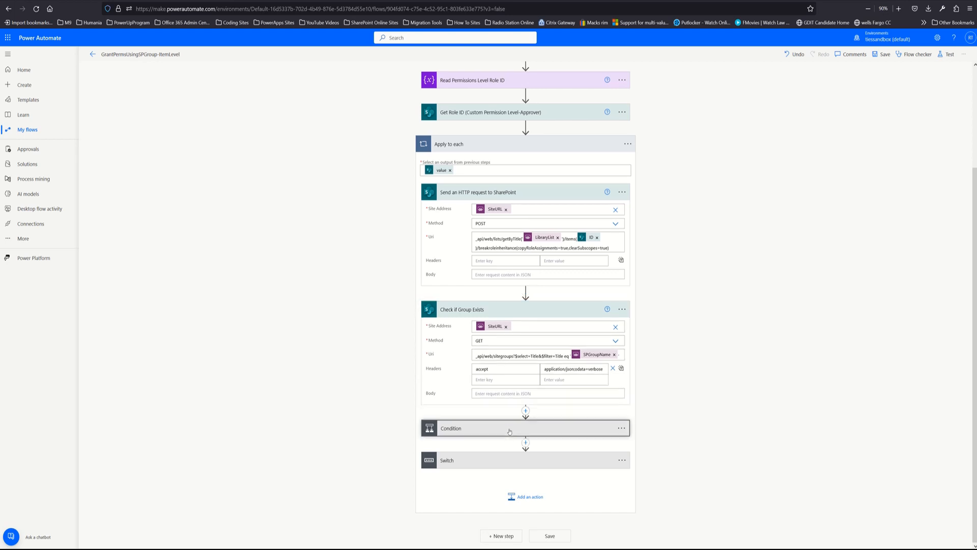
click(510, 432)
scroll(380, 372, down, 3)
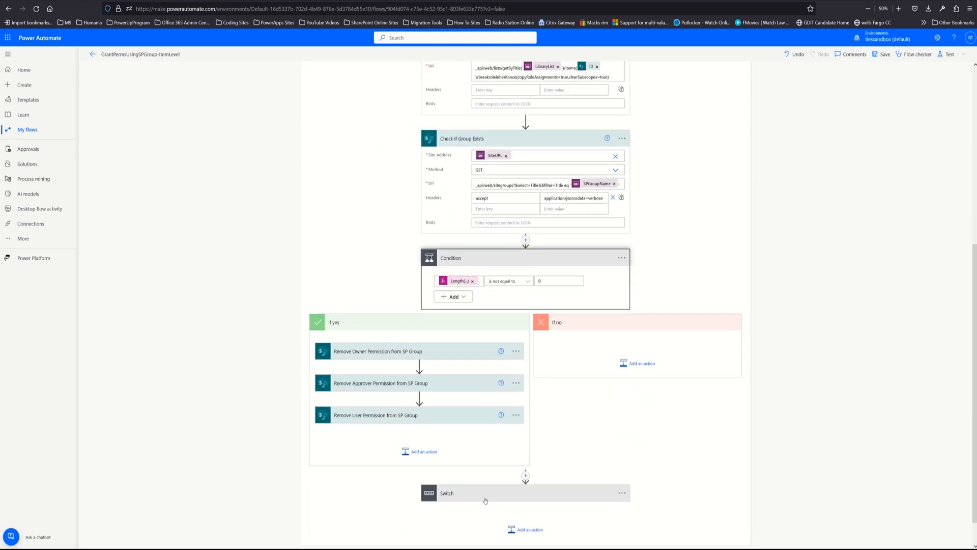
click(505, 496)
scroll(505, 495, down, 2)
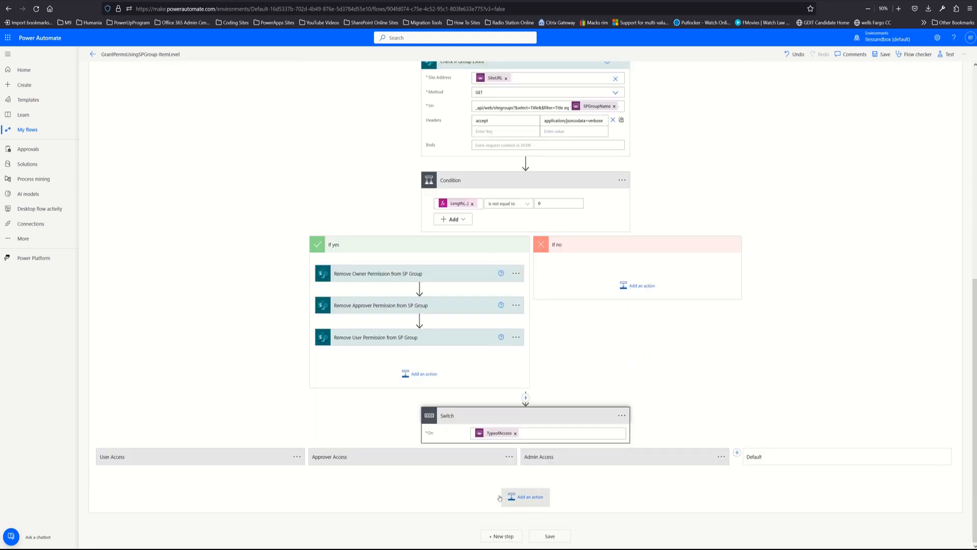
scroll(449, 492, up, 5)
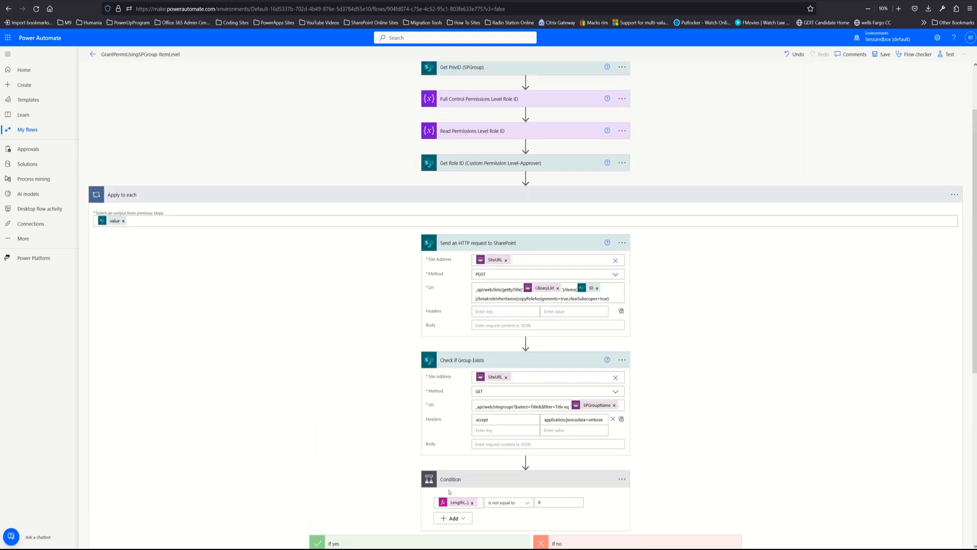
scroll(449, 491, up, 1)
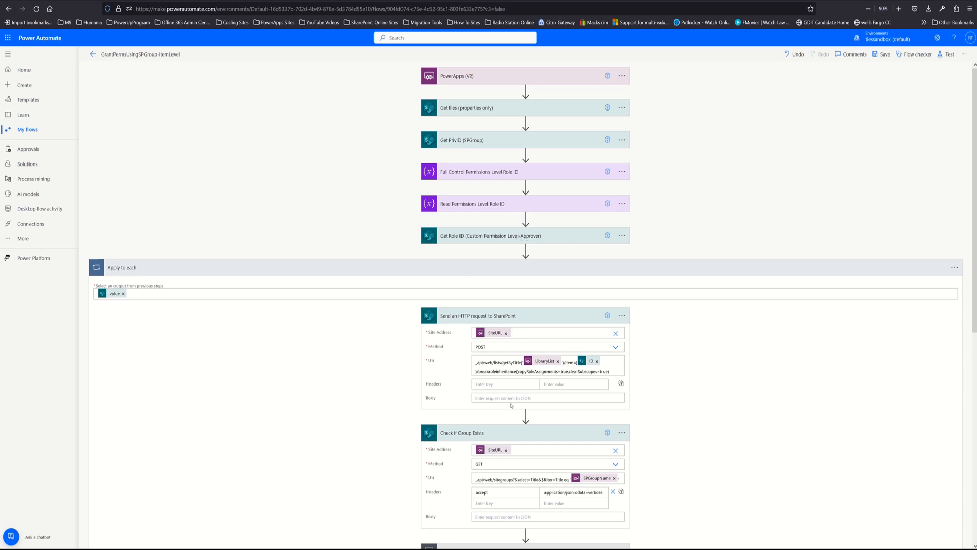
scroll(511, 406, down, 6)
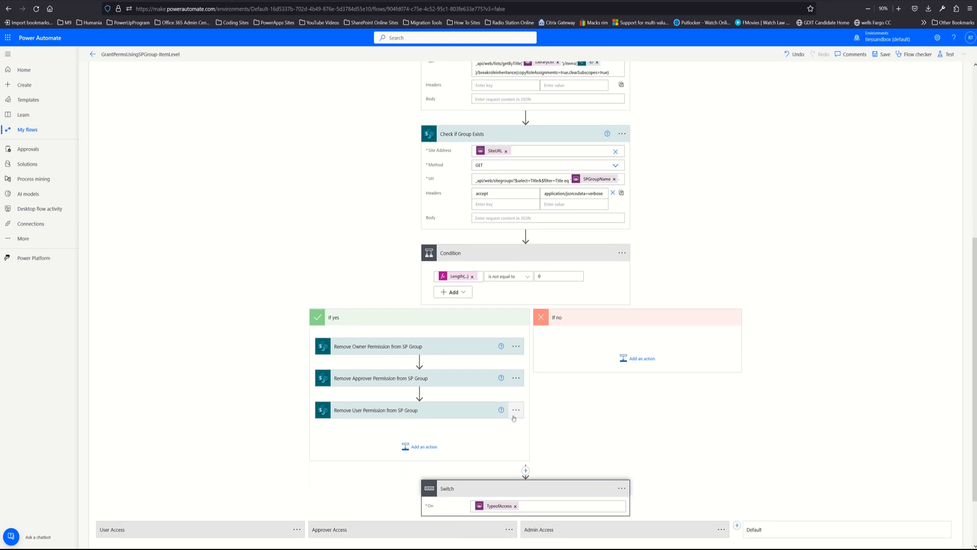
scroll(514, 419, down, 2)
scroll(513, 419, up, 8)
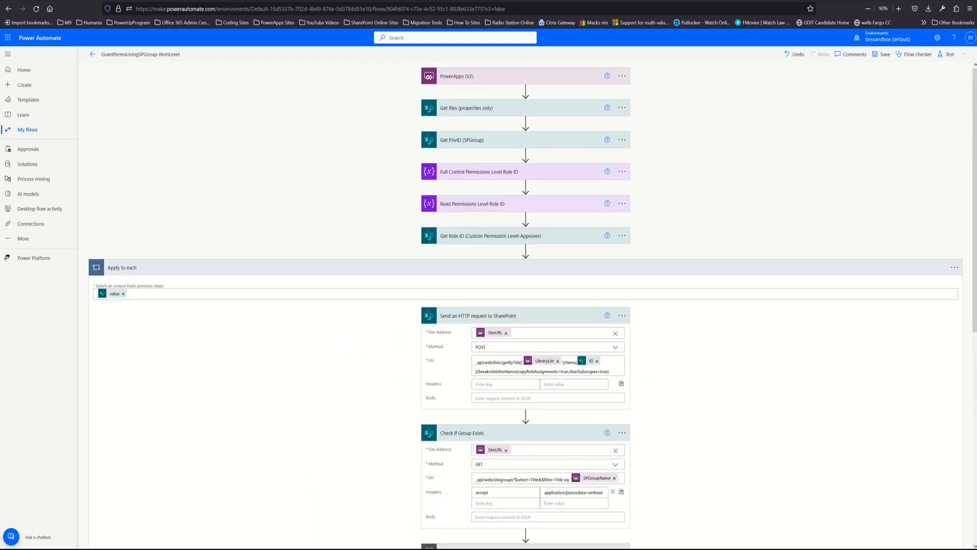
Switch to the ItemLevelPerms-Library app in Power Apps, preview it, and initiate the Power Automate flow for Dev - FY21 AMEDL PBC
key(ctrl+Tab)
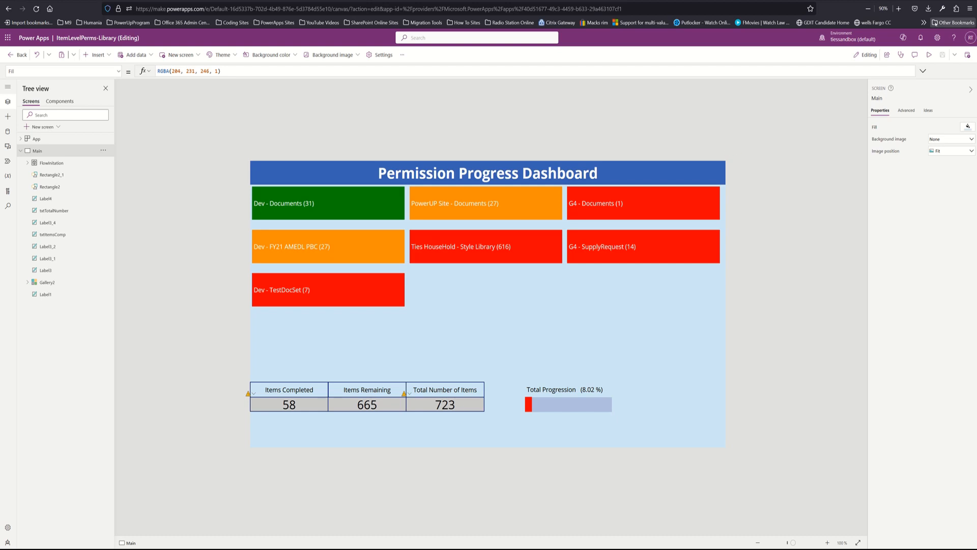
click(929, 56)
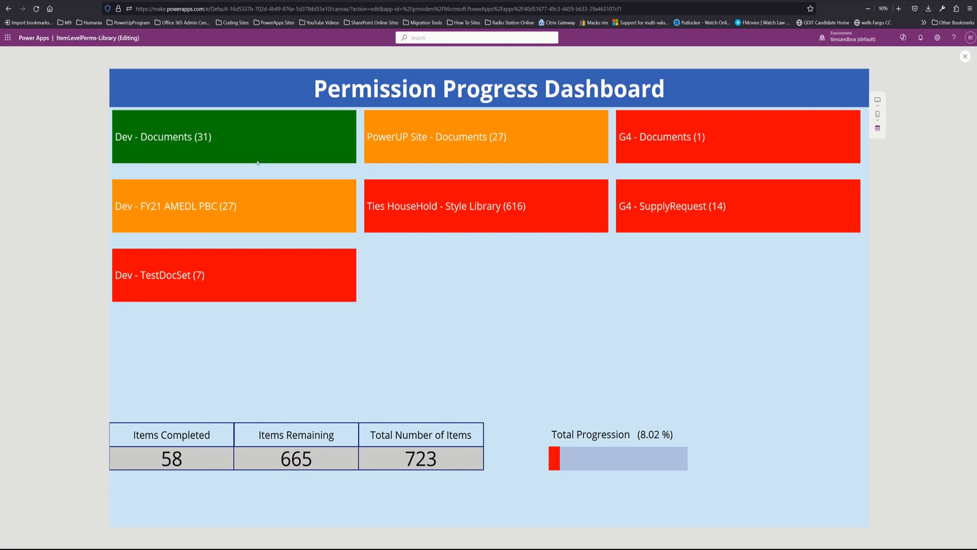
click(264, 207)
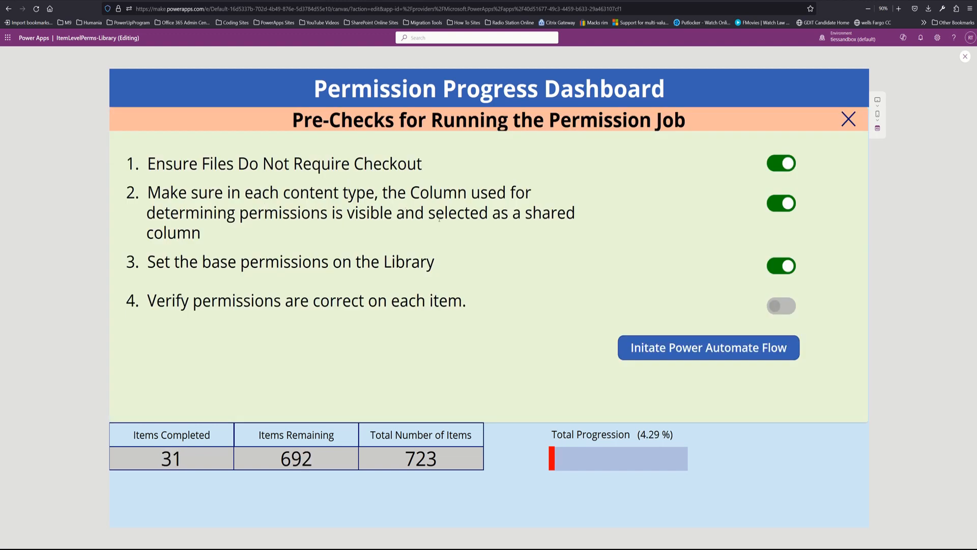
click(660, 349)
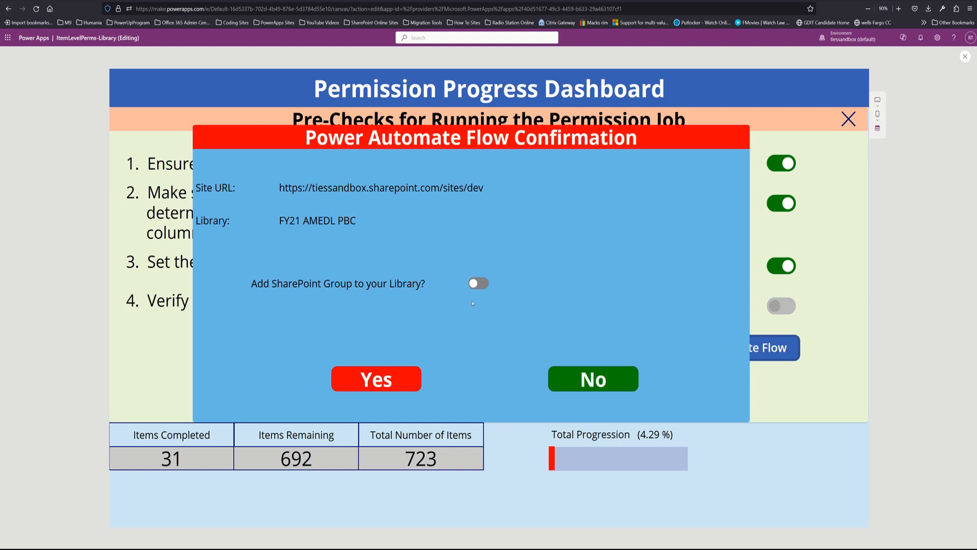
Enable adding the SharePoint group to the library, with the level set to Library and the access set to User
click(484, 285)
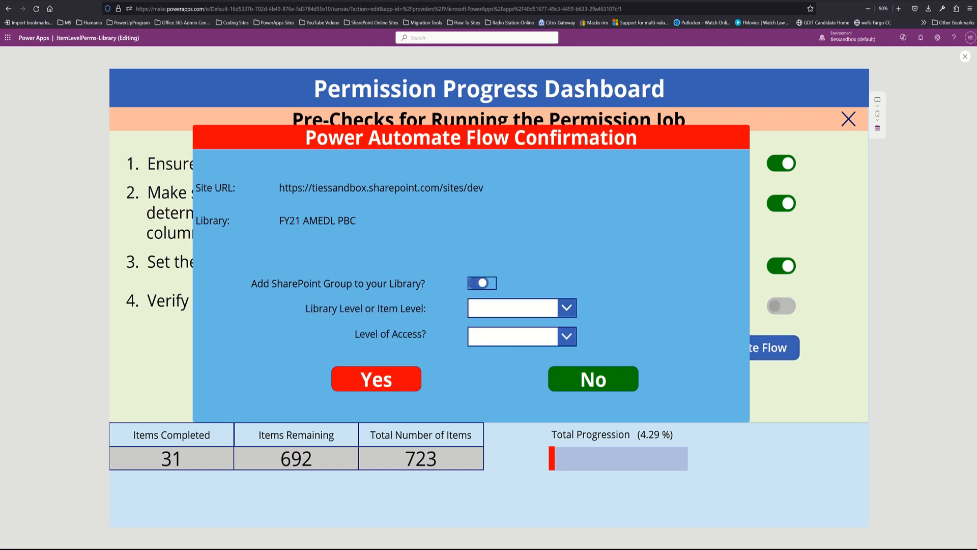
click(565, 312)
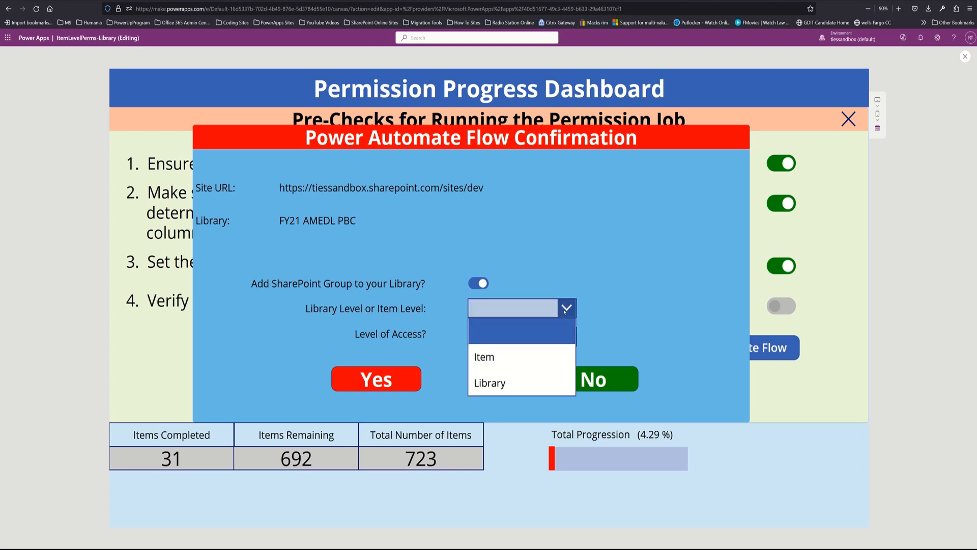
click(517, 380)
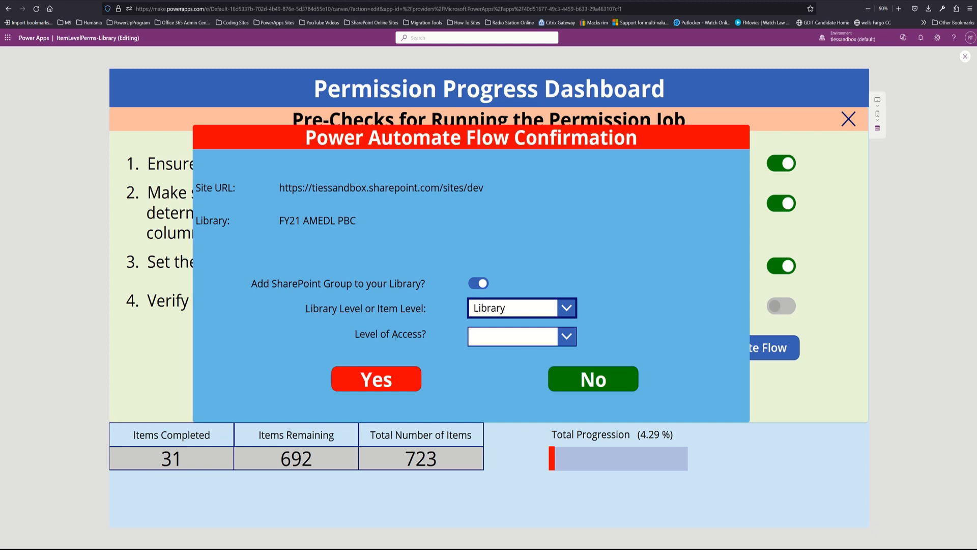
click(563, 338)
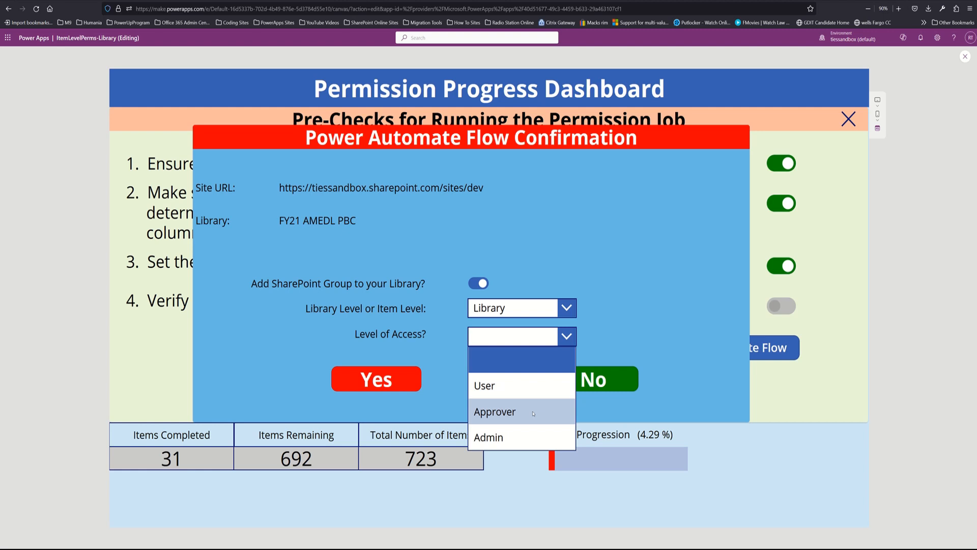
click(517, 385)
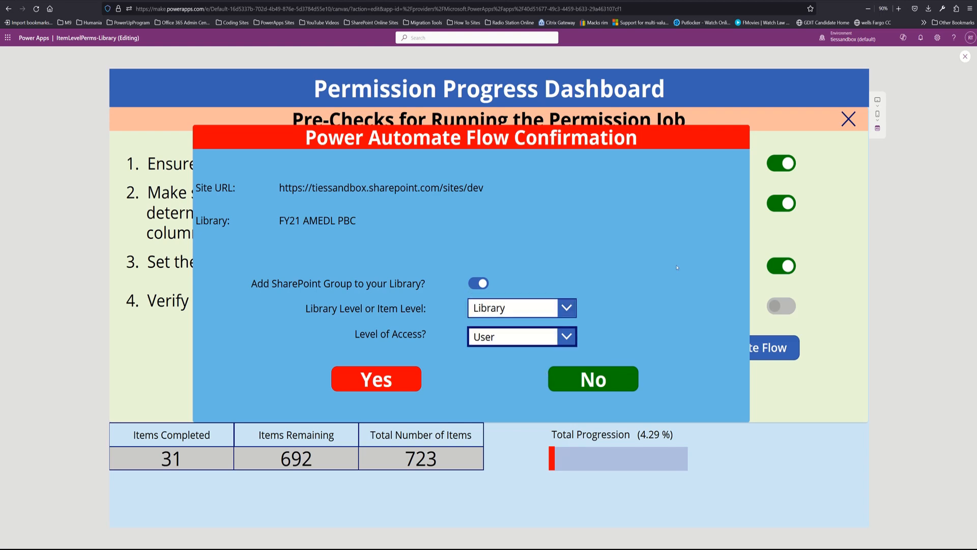
Exit the preview and show the full OnSelect formula of the confirmation dialog's Yes button
click(965, 56)
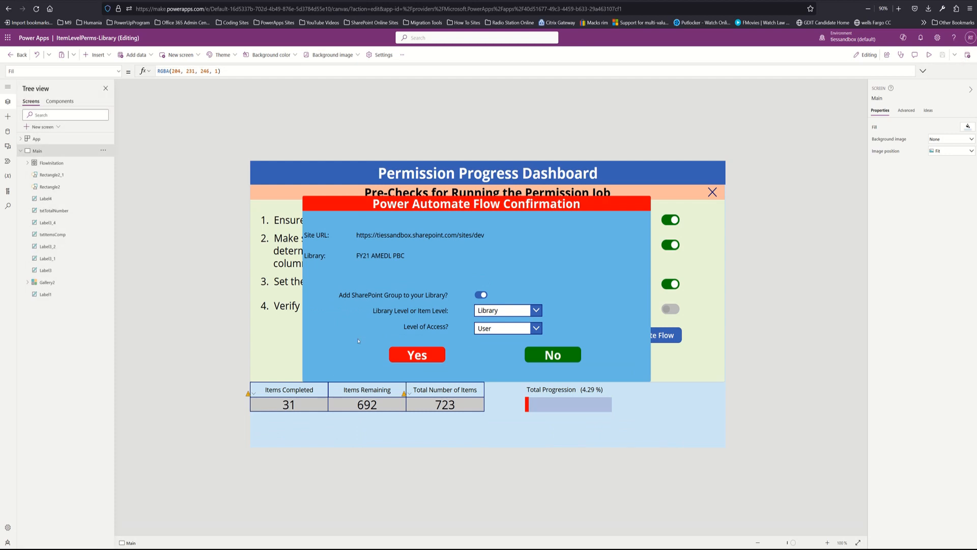
click(424, 353)
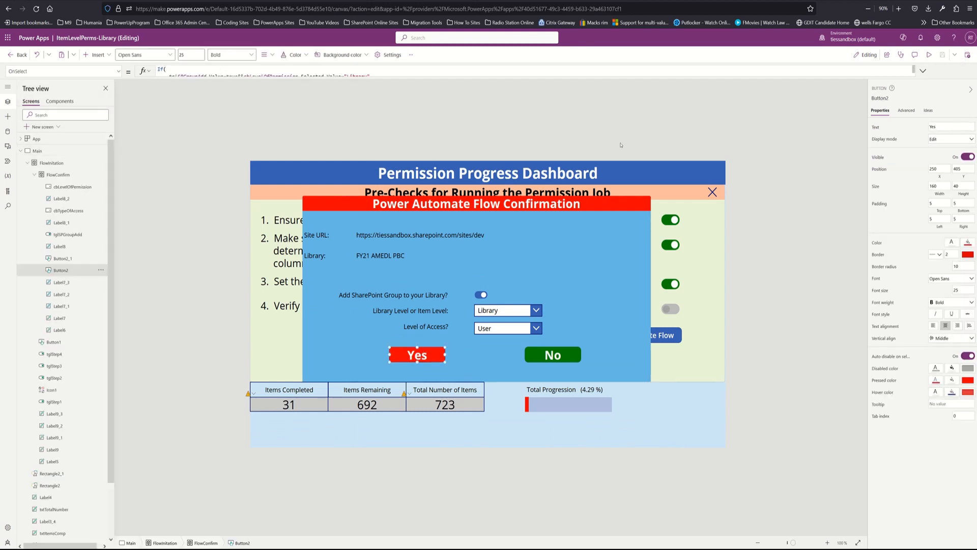
click(923, 70)
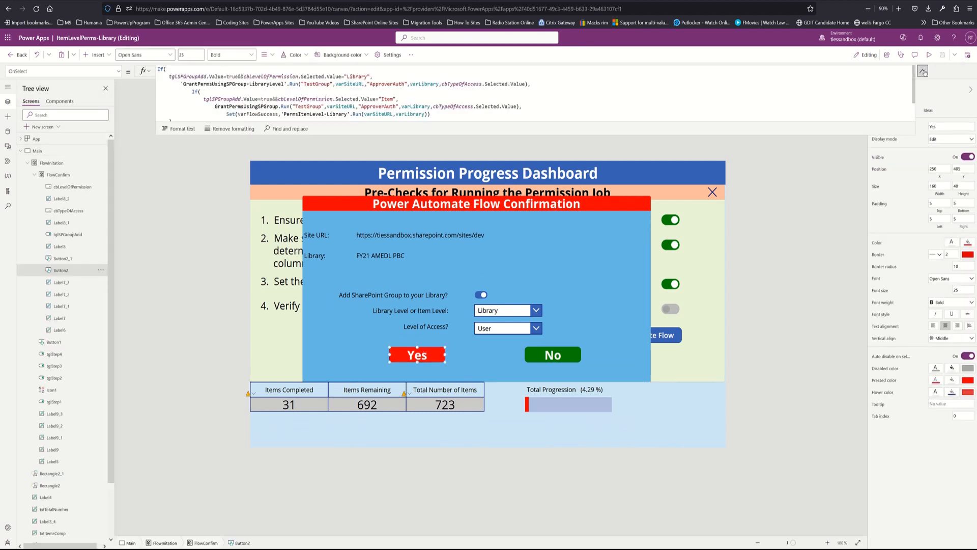
Review the Yes button's complete OnSelect formula, and confirm the library-level flow run for FY21 AMEDL PBC with User access
drag(708, 133, 701, 163)
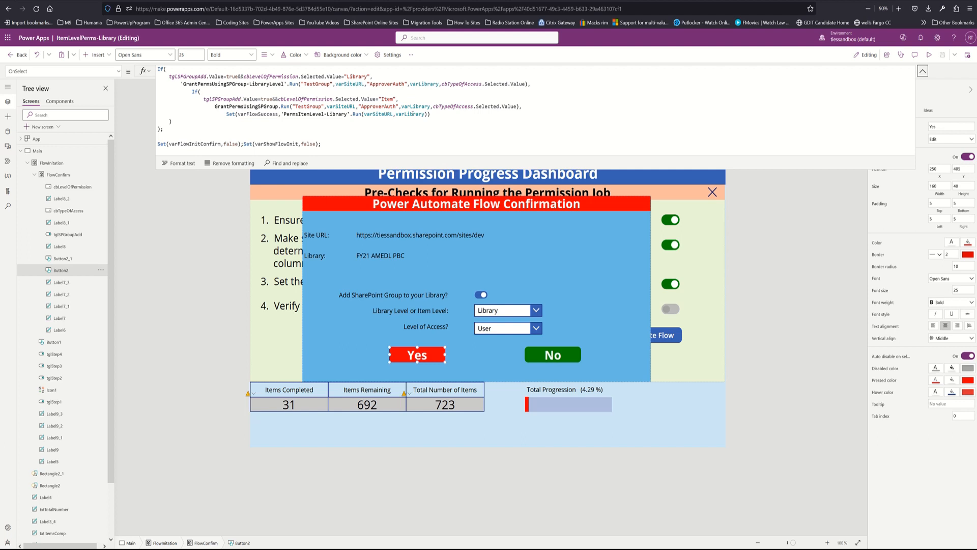
click(923, 71)
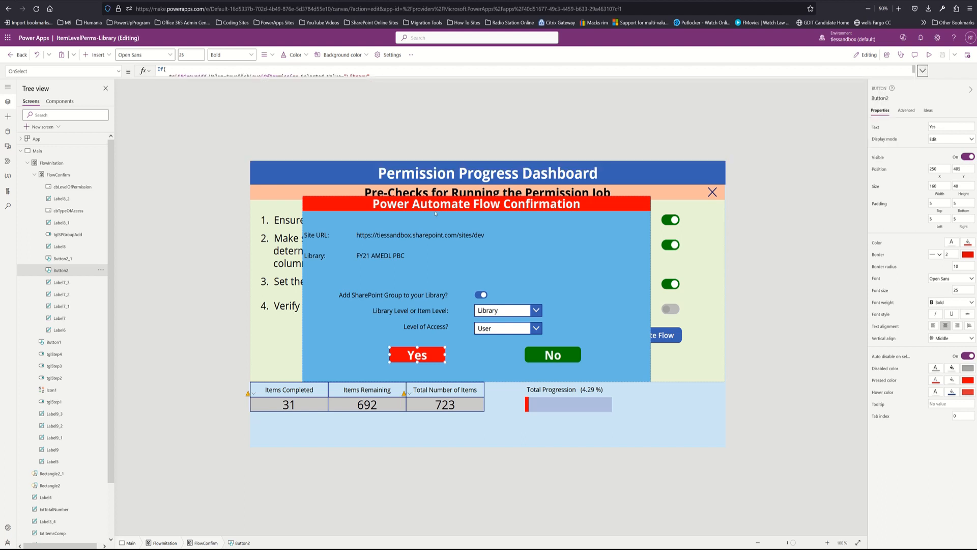
alt+click(414, 355)
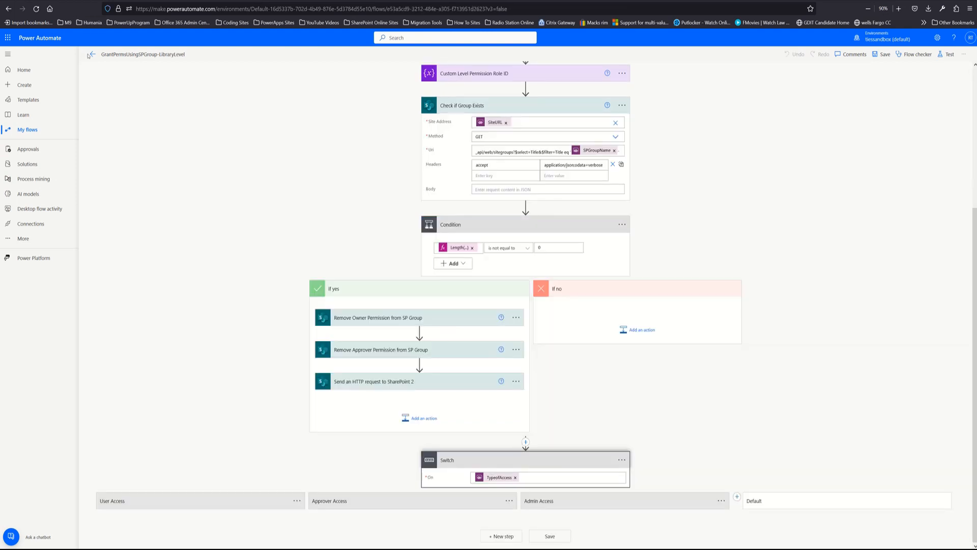
Leave the GrantPermsUsingSPGroup-LibraryLevel flow's editor in Power Automate without saving, and open its newest run from the run history
click(93, 55)
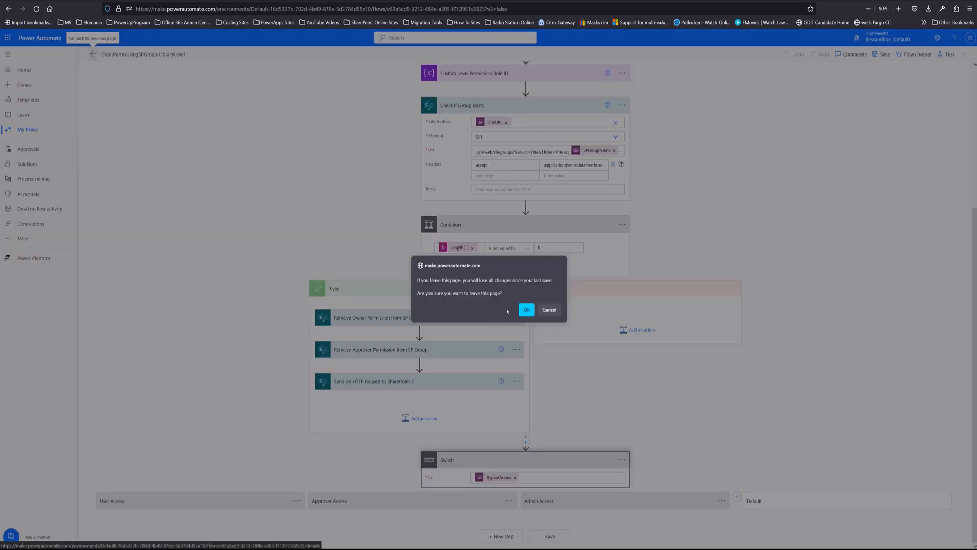
click(526, 310)
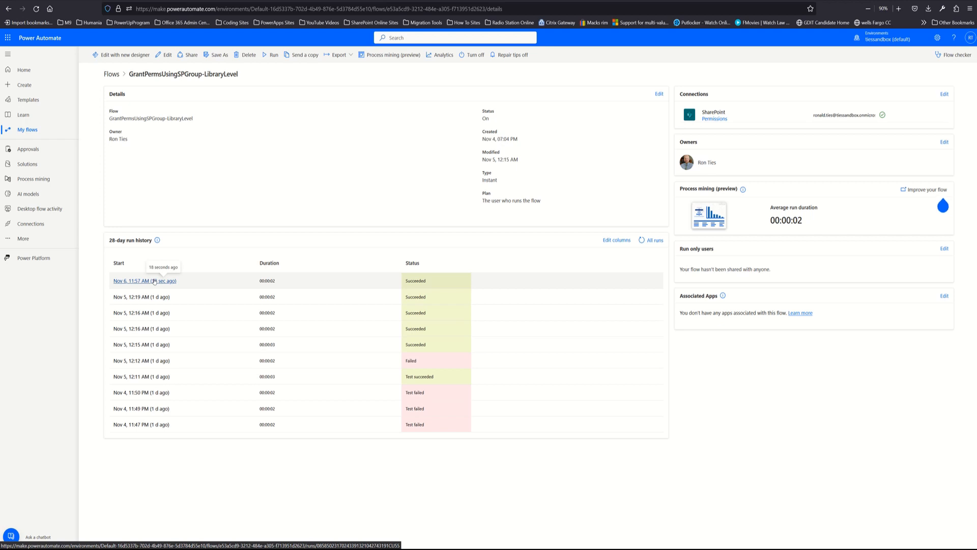
click(155, 281)
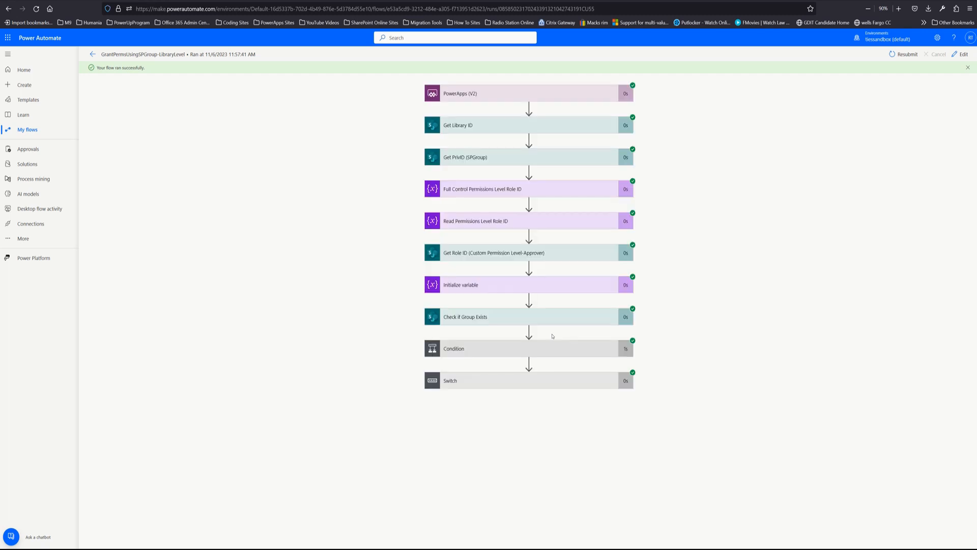
Expand the run's Switch and User Access case, and examine the inputs and outputs of Grant Access to Library (Read)
click(492, 388)
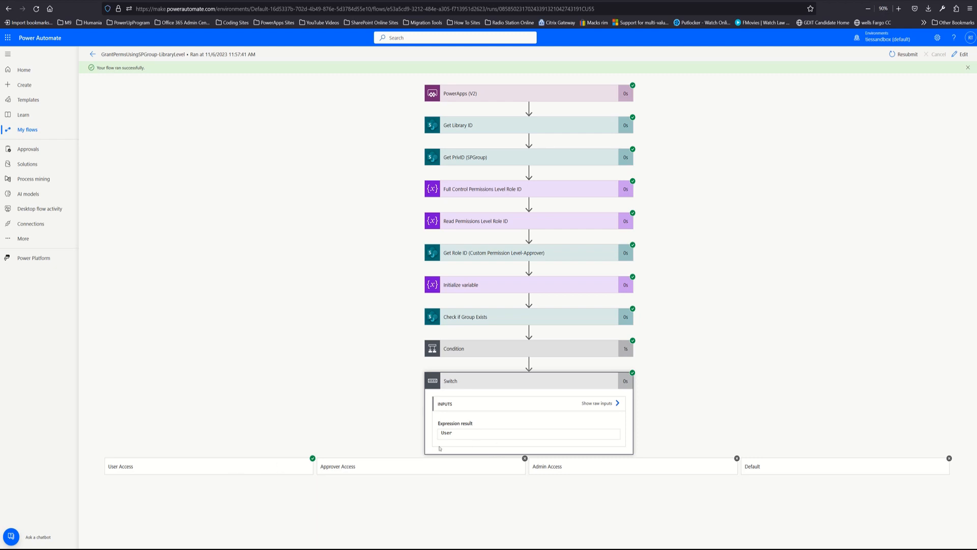
click(241, 472)
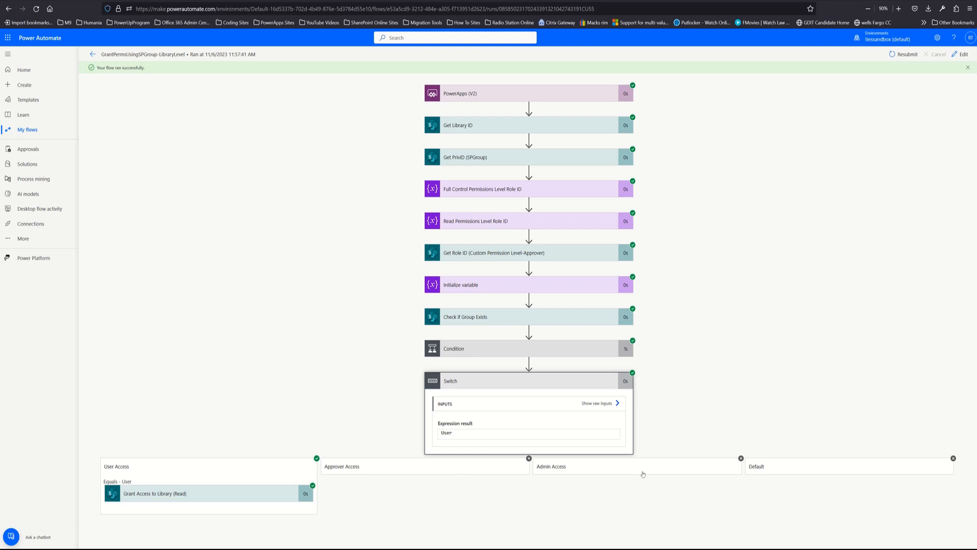
click(214, 494)
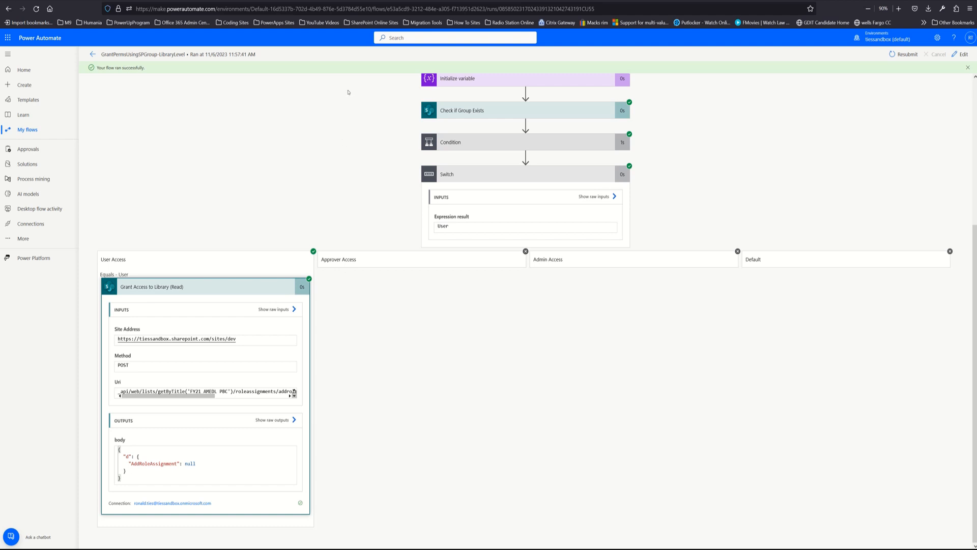
scroll(478, 170, up, 4)
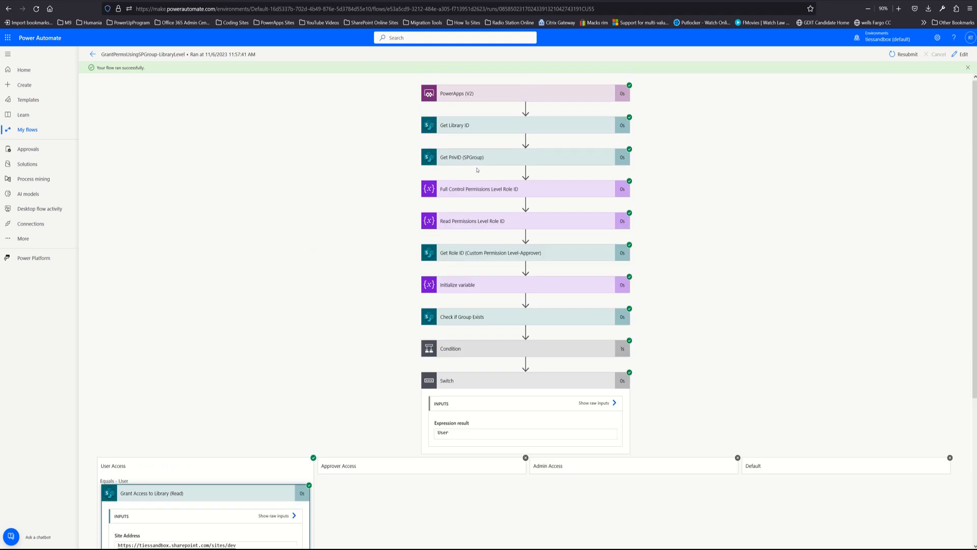
Inspect the request and response of the run's Get Library ID action, and compare with the dashboard app
click(483, 125)
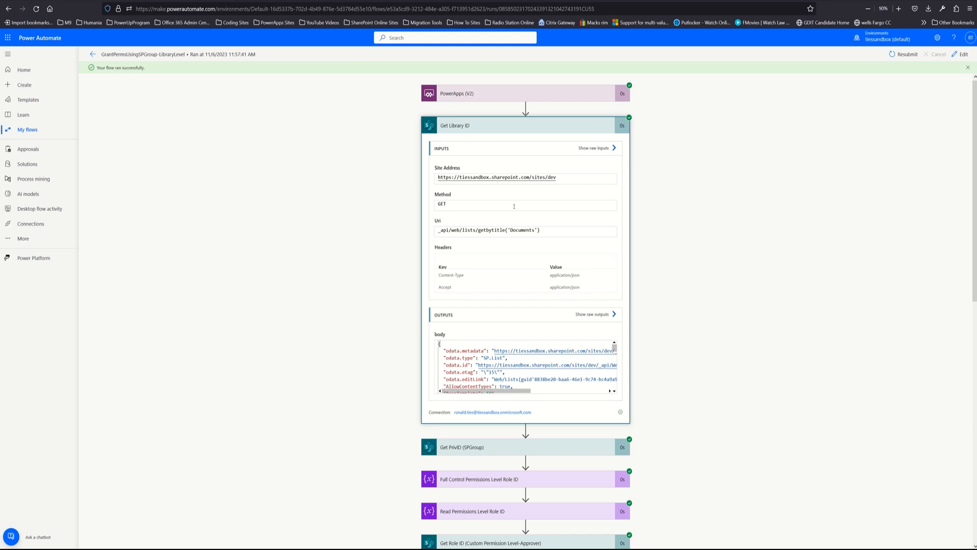
click(152, 0)
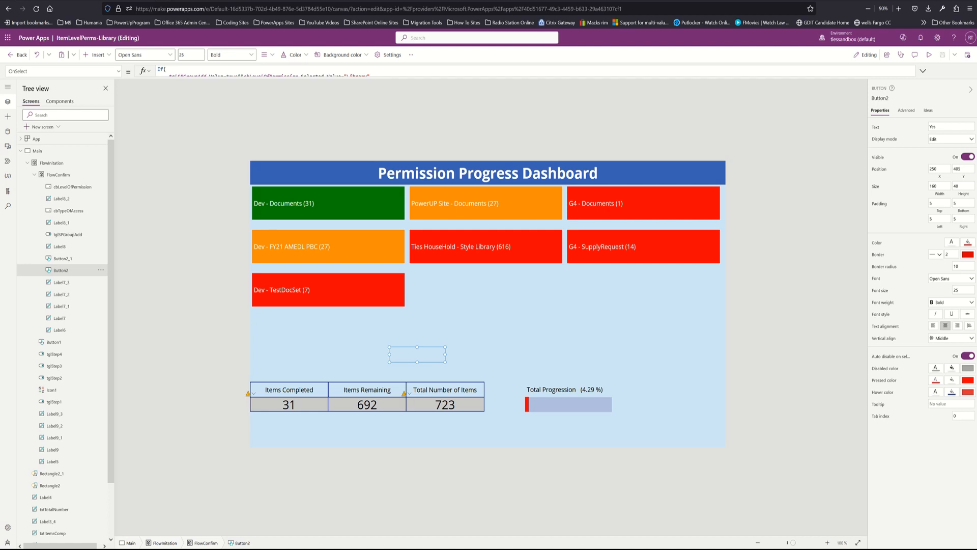
key(ctrl+Tab)
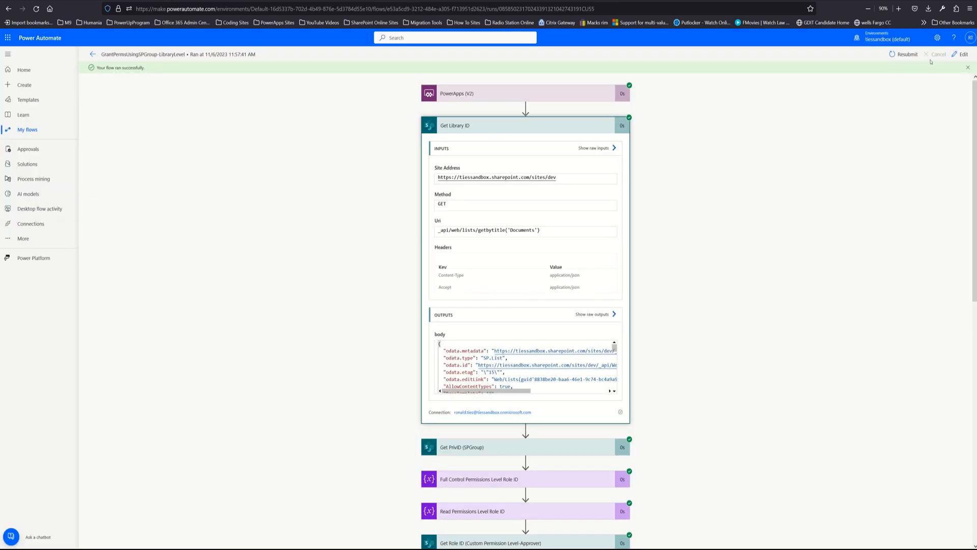
Open the library-level flow for editing, and review the Get Library ID request and the PowerApps (V2) trigger inputs
click(962, 54)
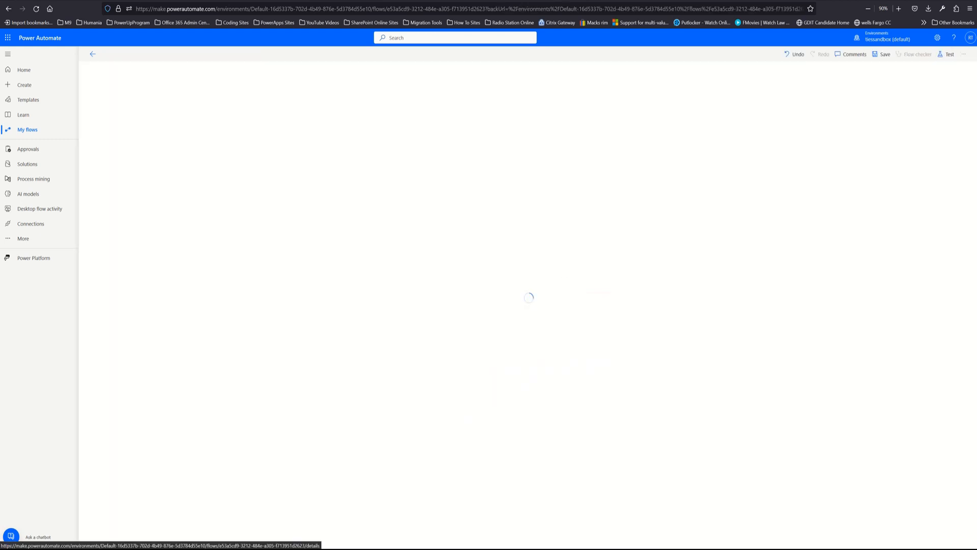
click(92, 54)
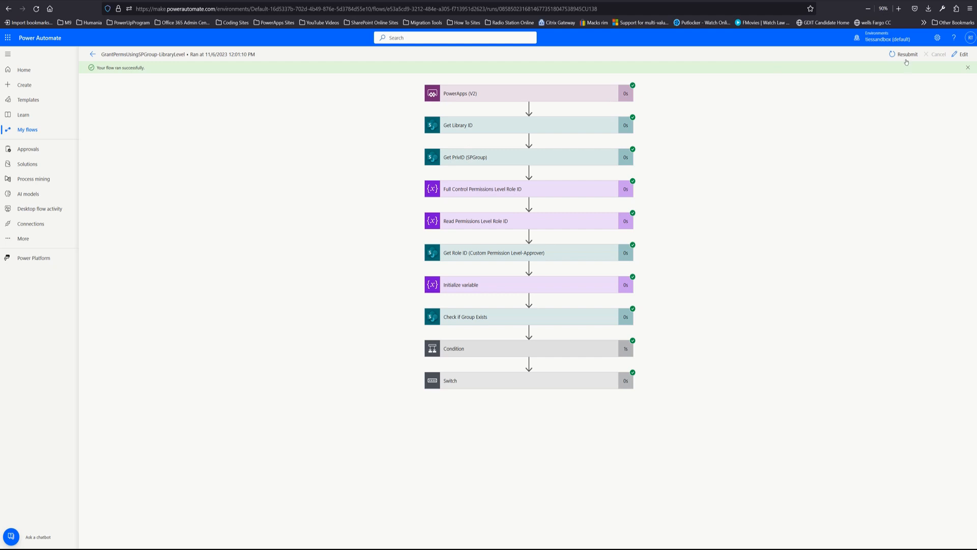
click(962, 55)
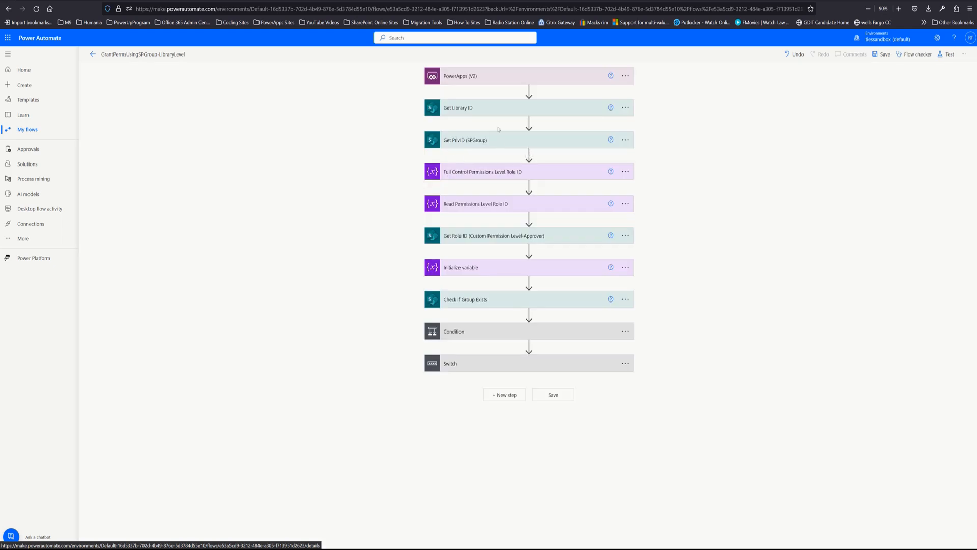
click(496, 109)
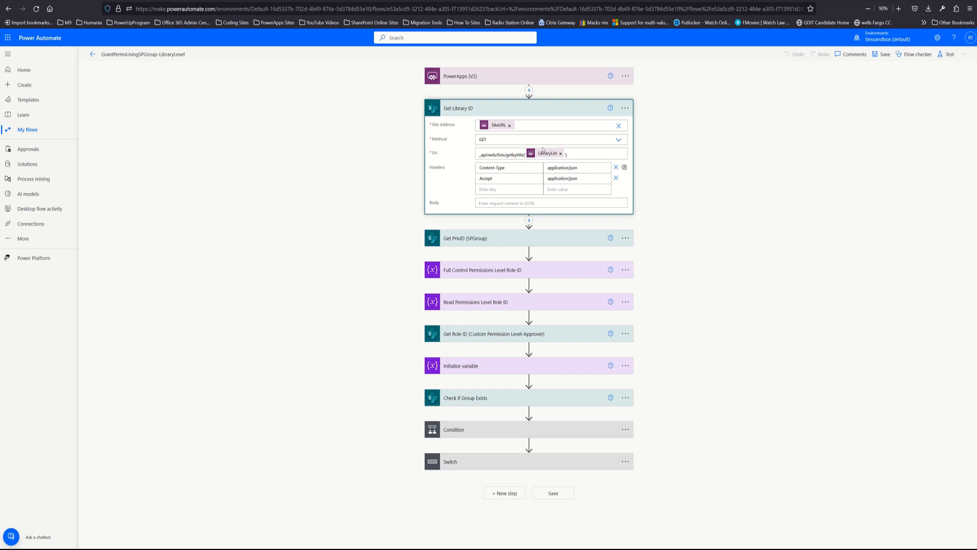
click(531, 80)
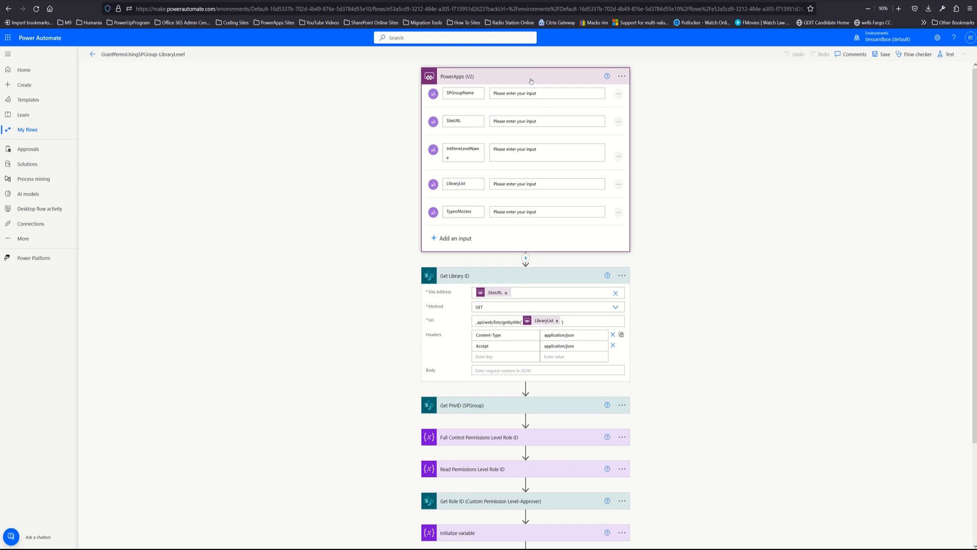
click(531, 80)
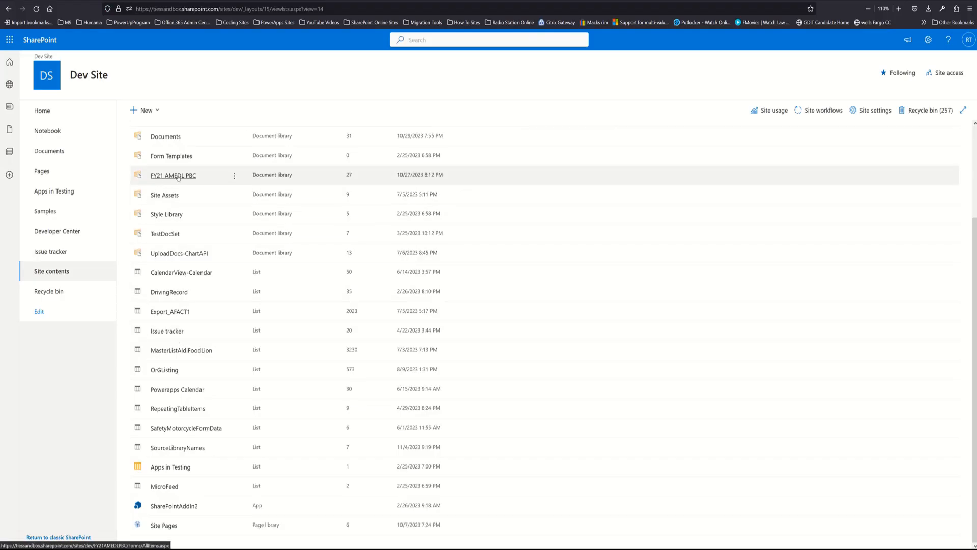
Open the permissions page of the Dev Site's FY21 AMEDL PBC library from its settings in SharePoint
click(234, 176)
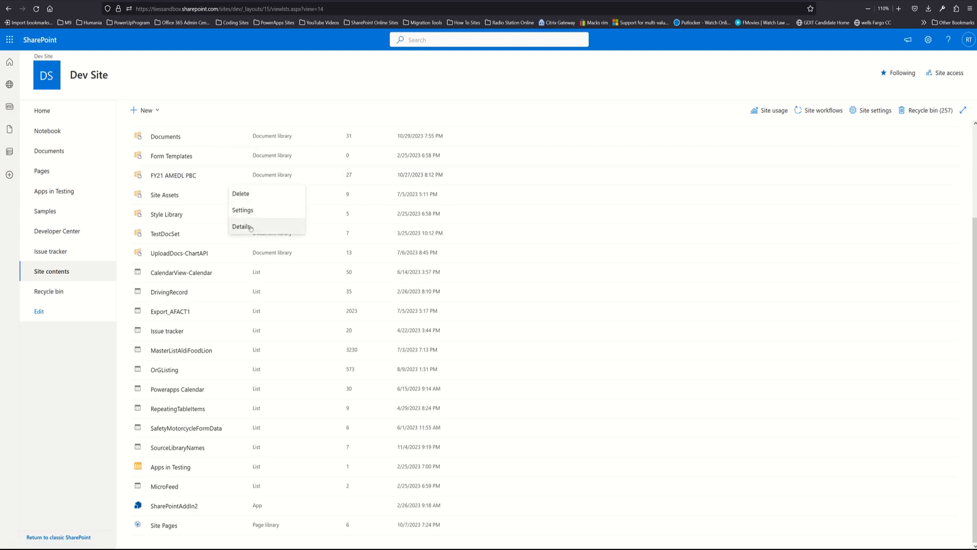
click(249, 210)
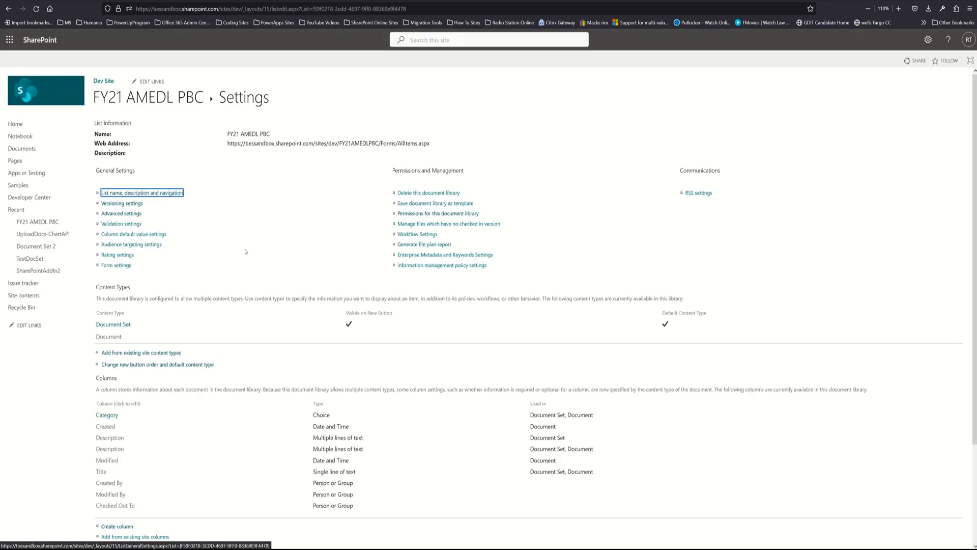
click(417, 213)
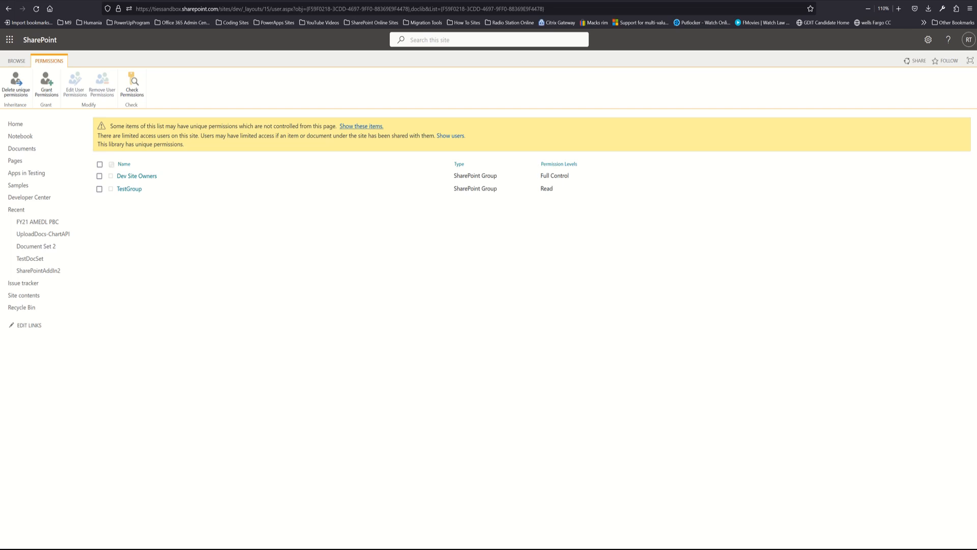
Return to the Power Apps dashboard and initiate the Power Automate flow for Dev - FY21 AMEDL PBC
key(ctrl+Tab)
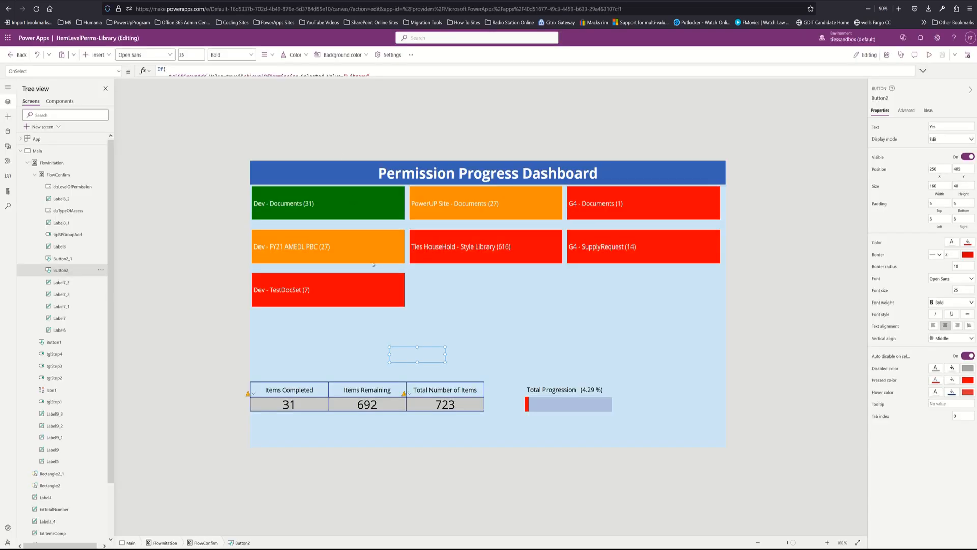
click(366, 250)
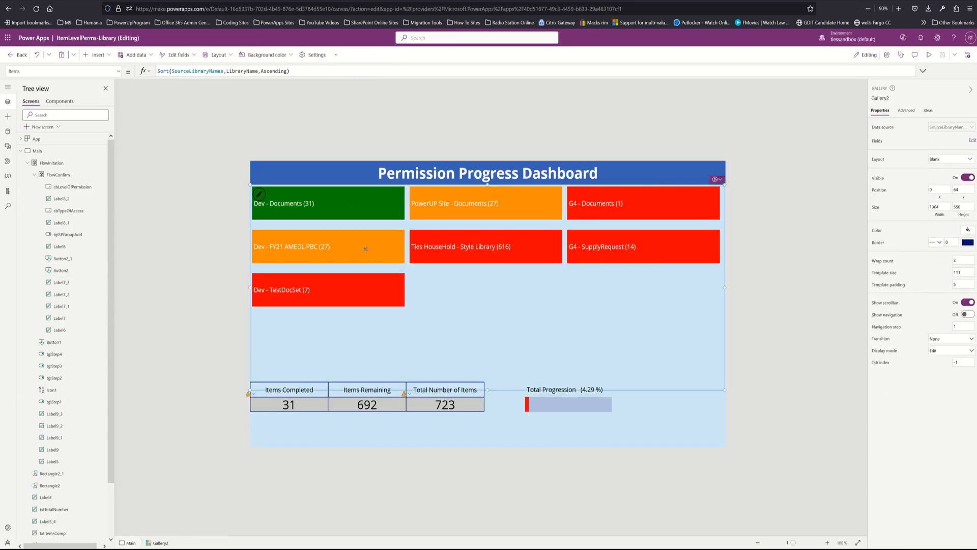
alt+click(367, 250)
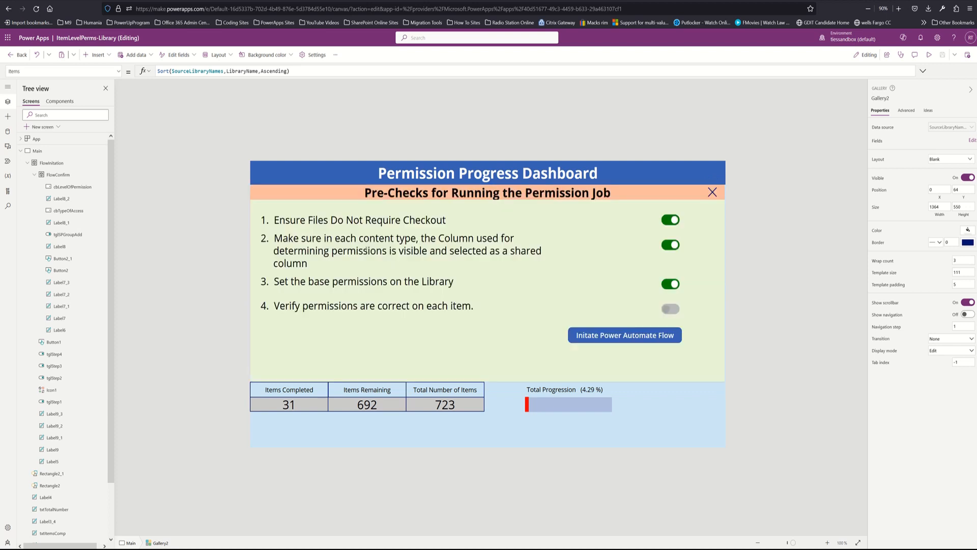
alt+click(659, 338)
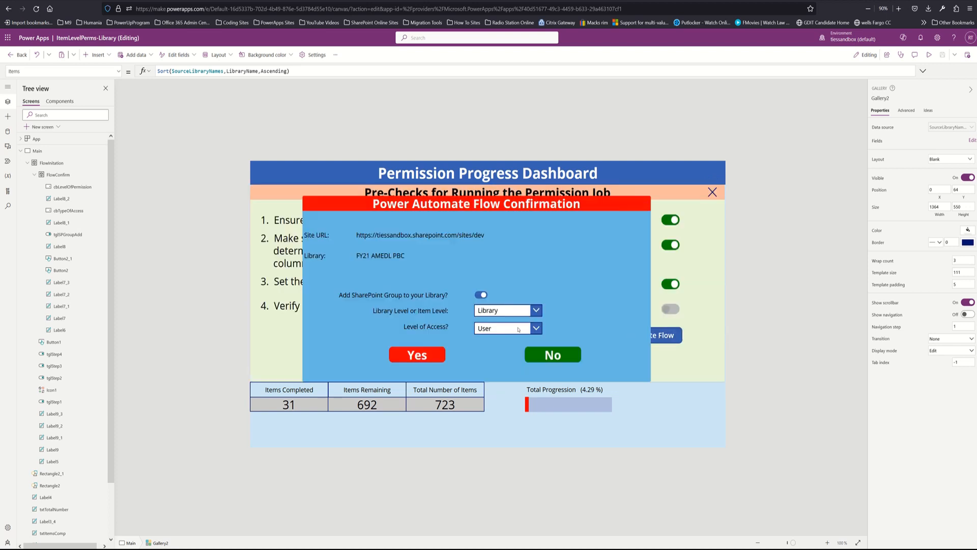
Set the level of access to Admin and confirm running the flow at library level
alt+click(510, 331)
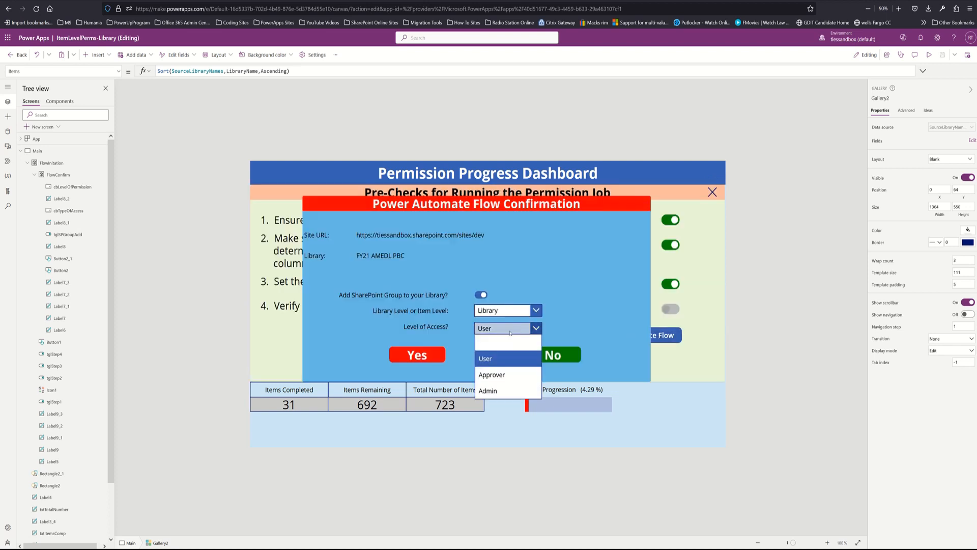
alt+click(492, 391)
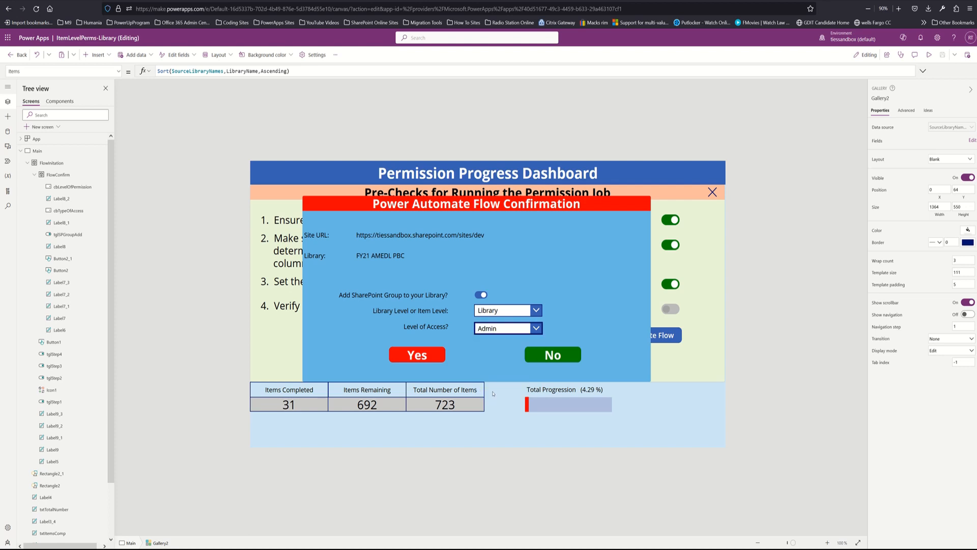
alt+click(417, 354)
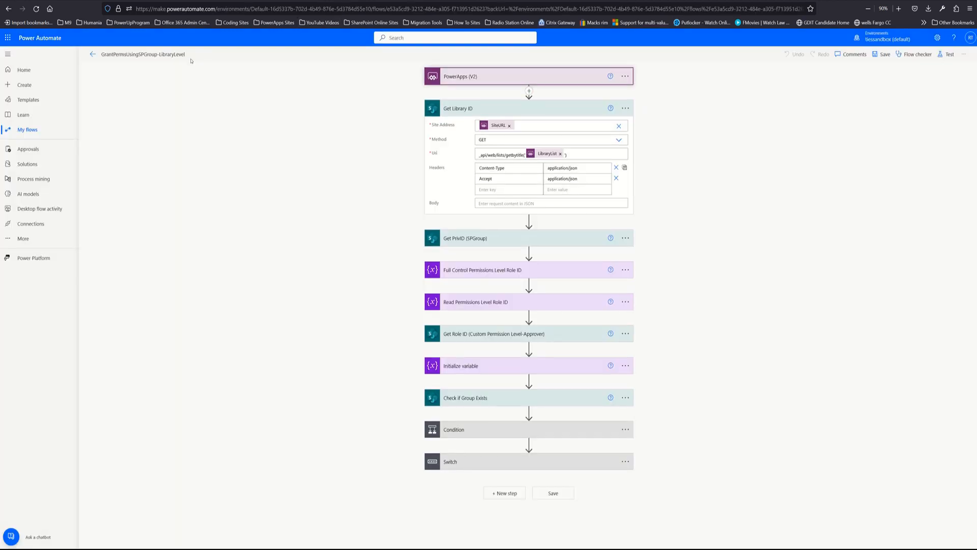
Check the library-level flow's run history without saving the editor, and reload the FY21 AMEDL PBC permissions page in SharePoint
click(92, 54)
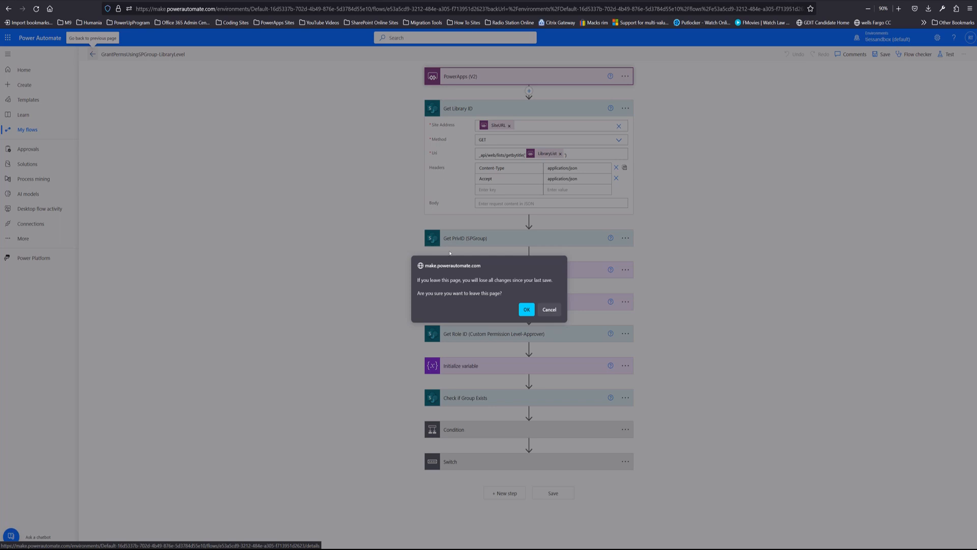
click(526, 309)
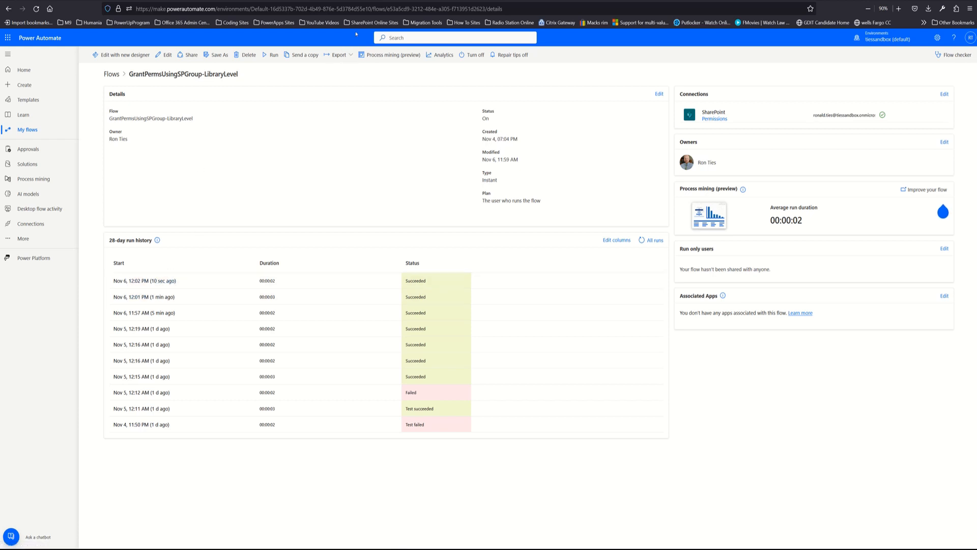
key(ctrl+Tab)
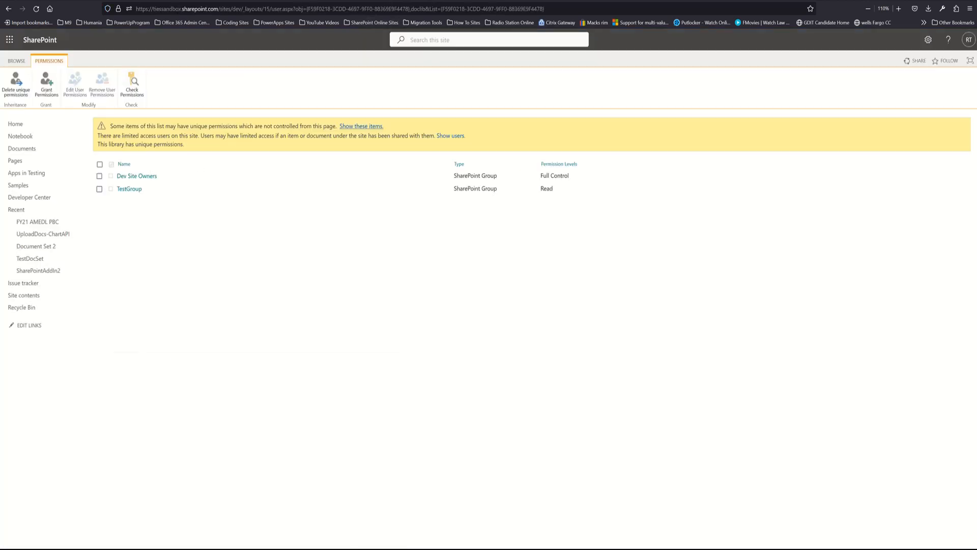
click(36, 11)
List the FY21 AMEDL PBC items that have unique permissions, and open the permissions of the 123456789 folder
key(ctrl+Tab)
click(351, 126)
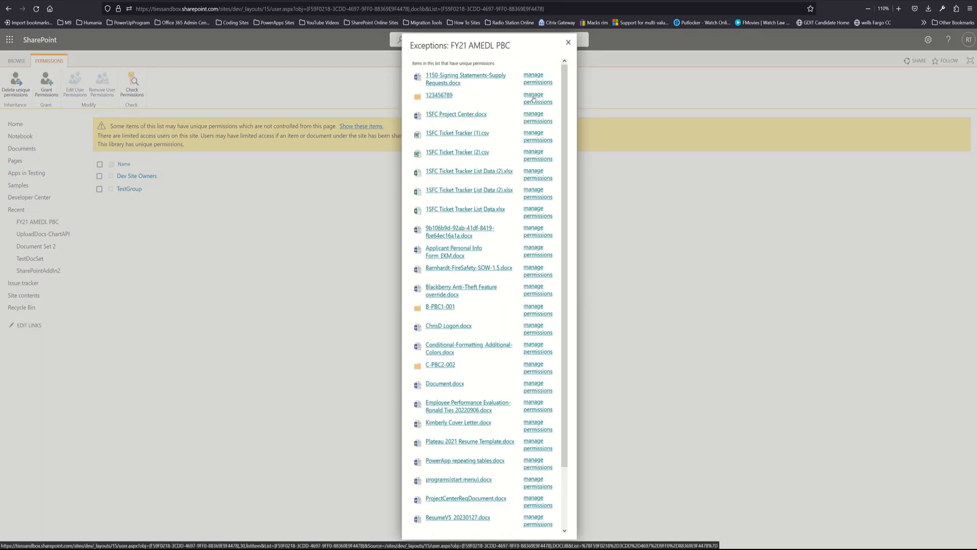
click(537, 102)
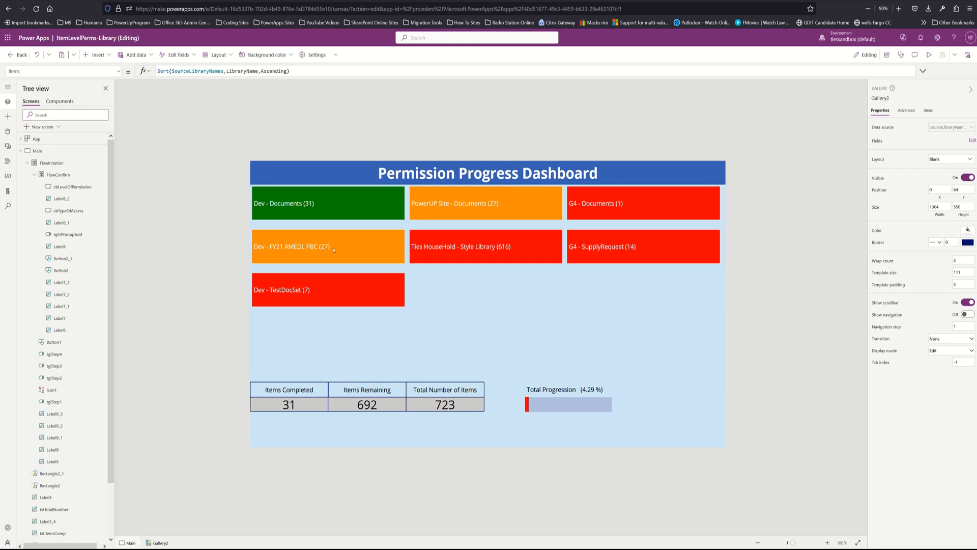
Initiate the Power Automate flow for Dev - FY21 AMEDL PBC, set the permission level to Item, and confirm running it
alt+click(334, 250)
alt+click(588, 337)
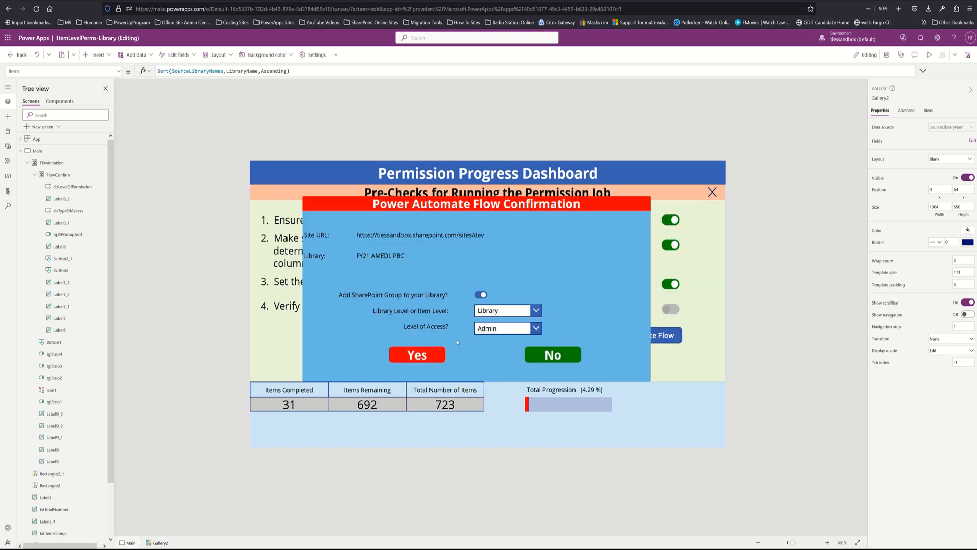
alt+click(499, 311)
click(492, 342)
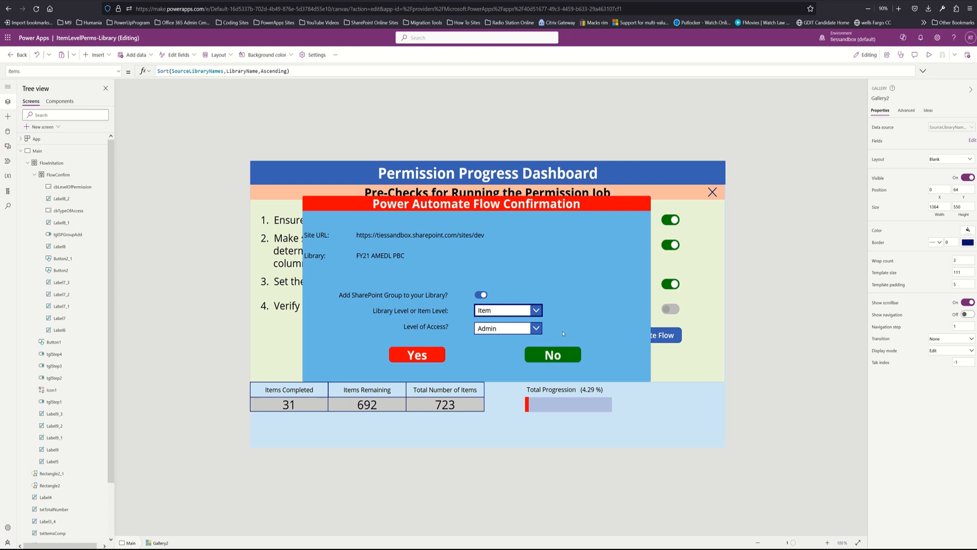
click(432, 356)
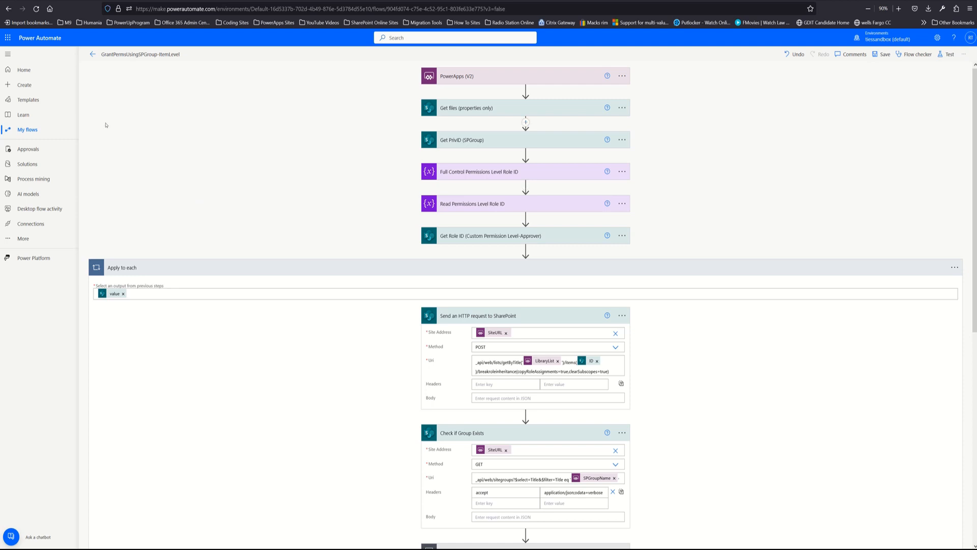
Inspect the Apply to each loop of the latest GrantPermsUsingSPGroup-ItemLevel run without saving the editor, and reload the folder's permissions page in SharePoint
click(92, 54)
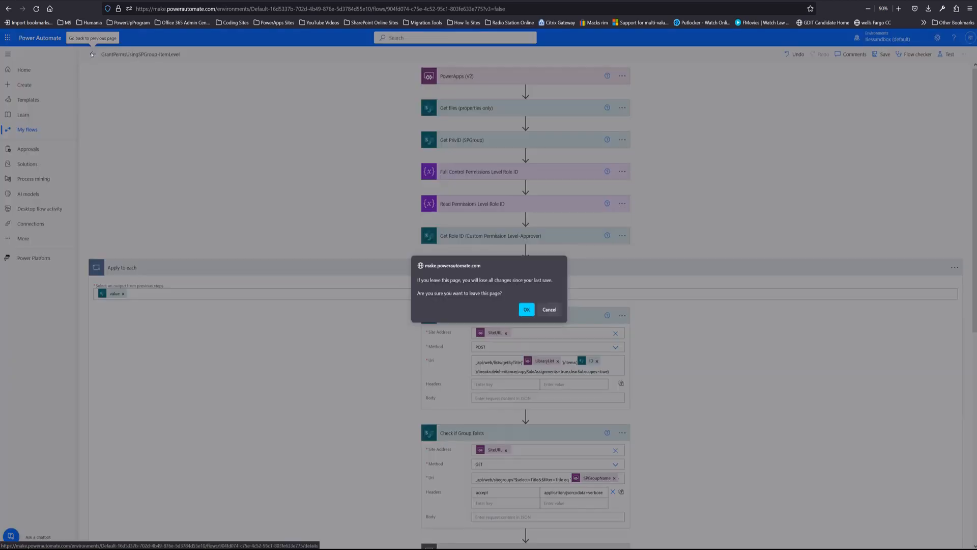
click(527, 309)
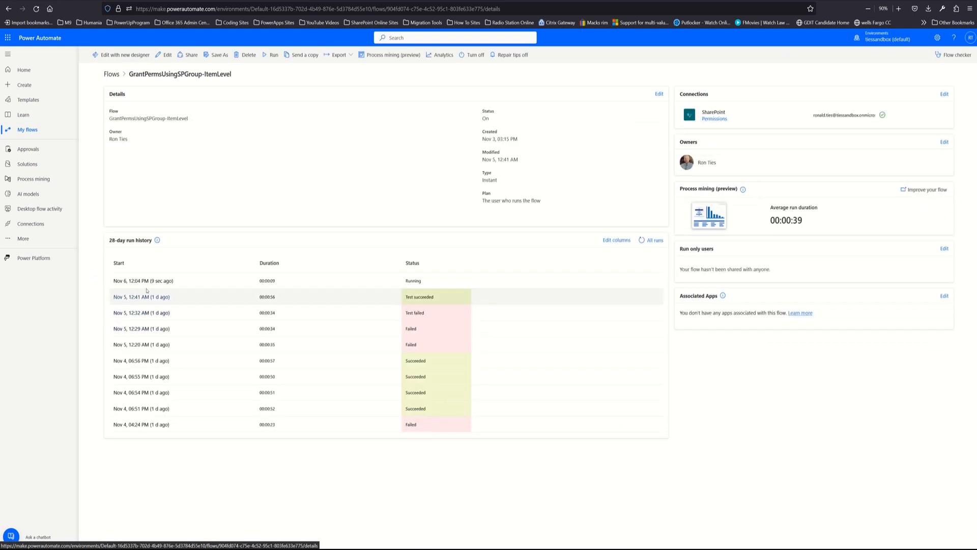
click(142, 281)
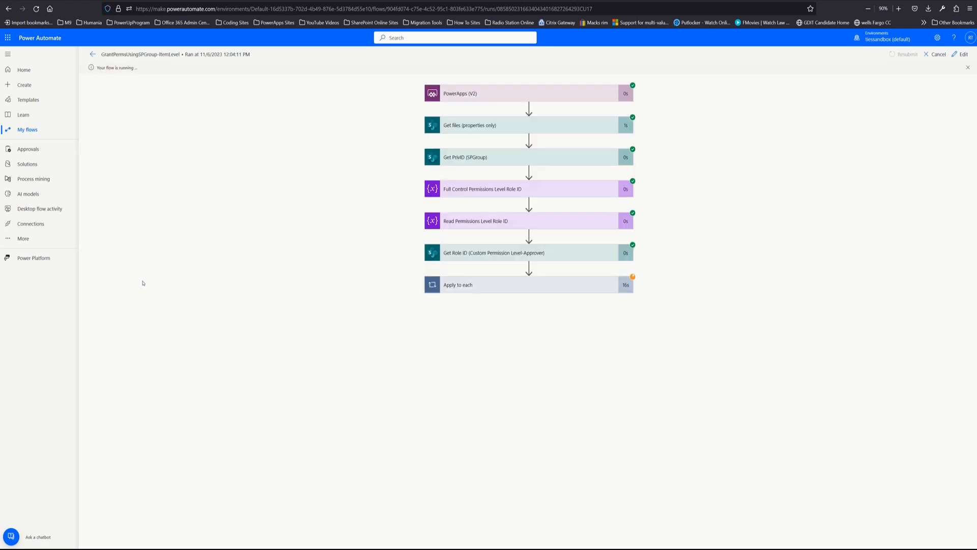
click(484, 290)
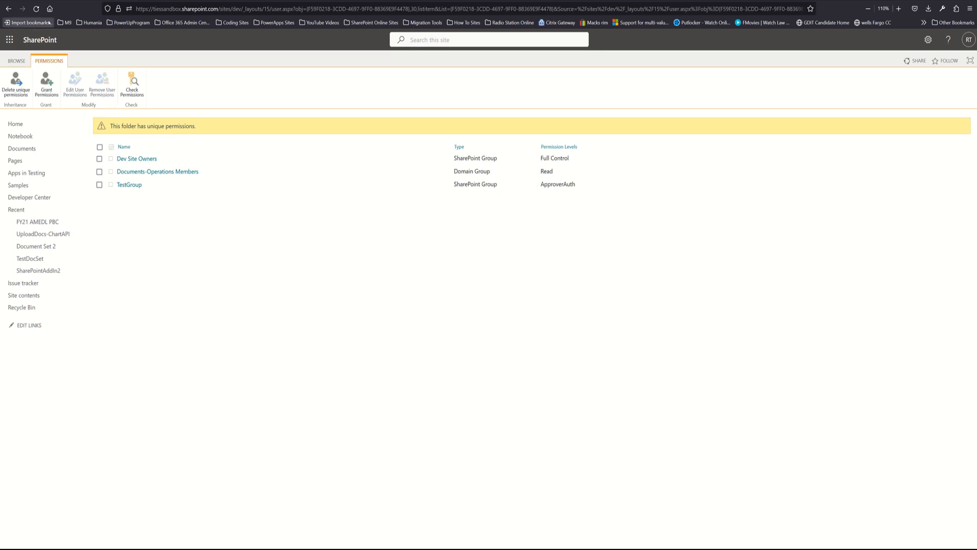
click(35, 9)
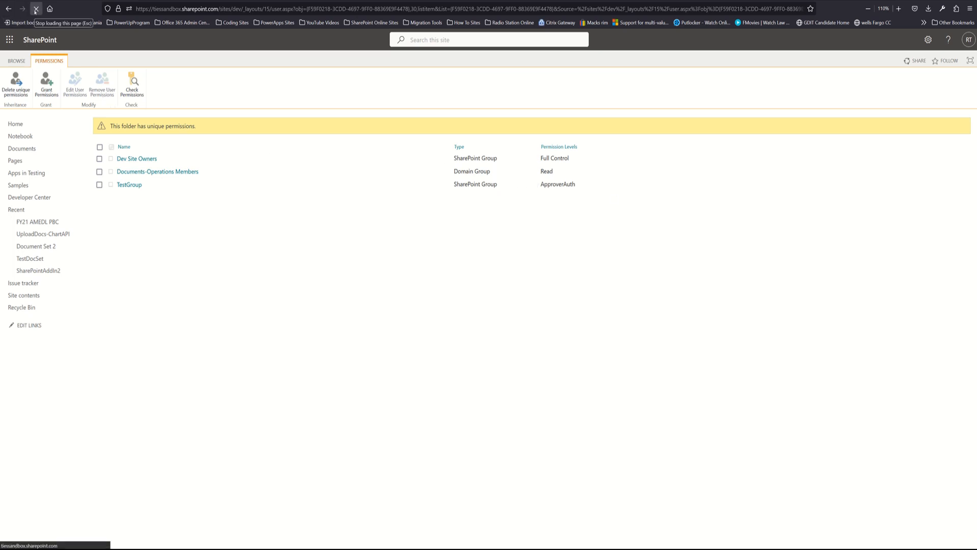